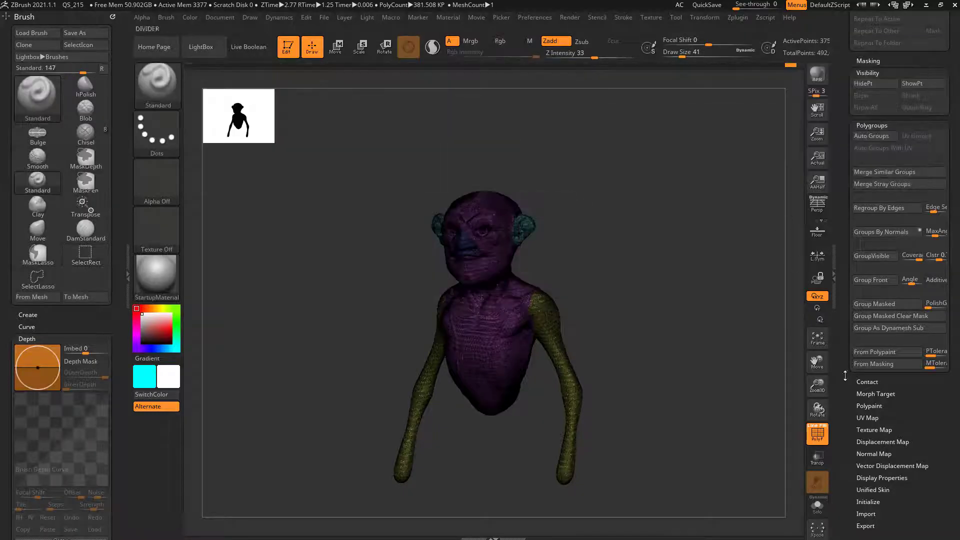
Switch the active tool to Cylinder3D and convert it to a PolyMesh3D.
scroll(846, 404, up, 2)
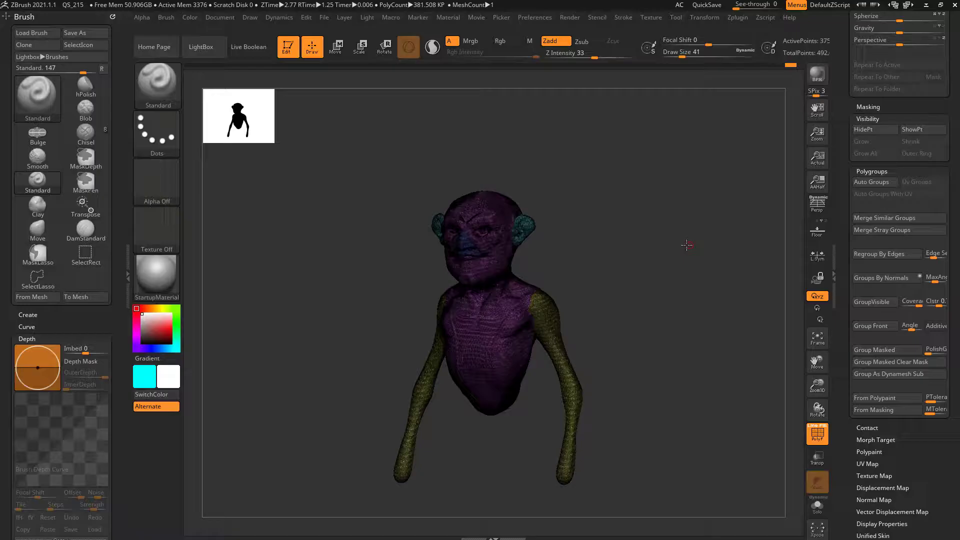
drag(686, 245, 600, 238)
drag(844, 219, 863, 430)
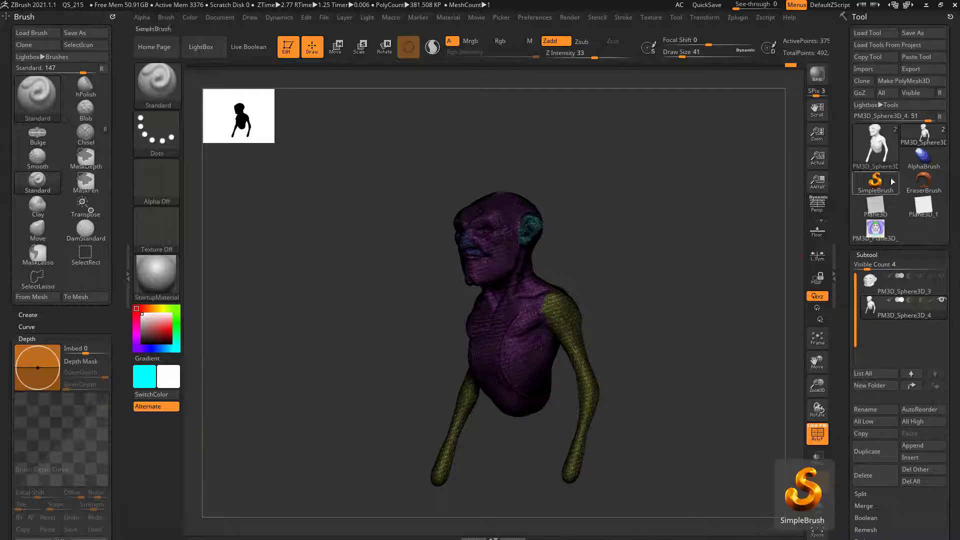
click(878, 140)
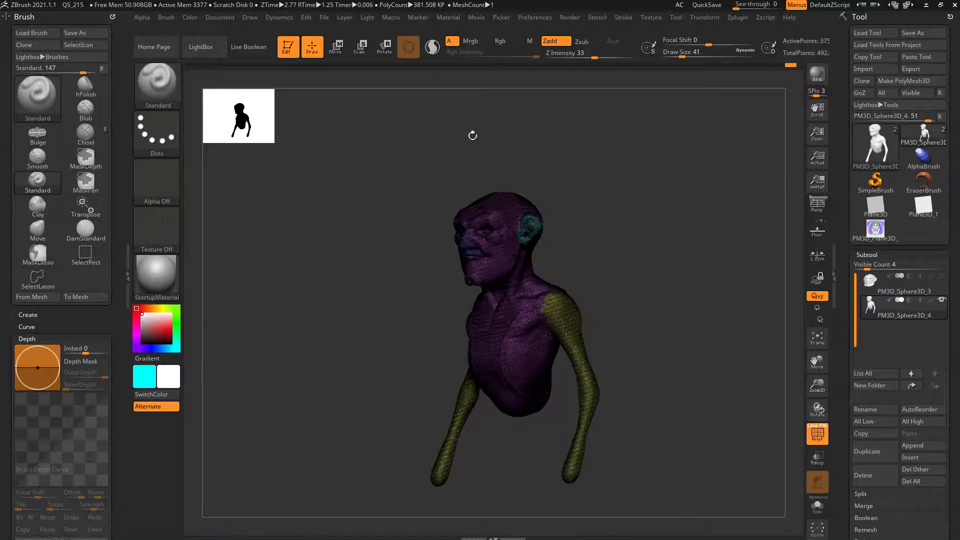
click(876, 145)
click(529, 190)
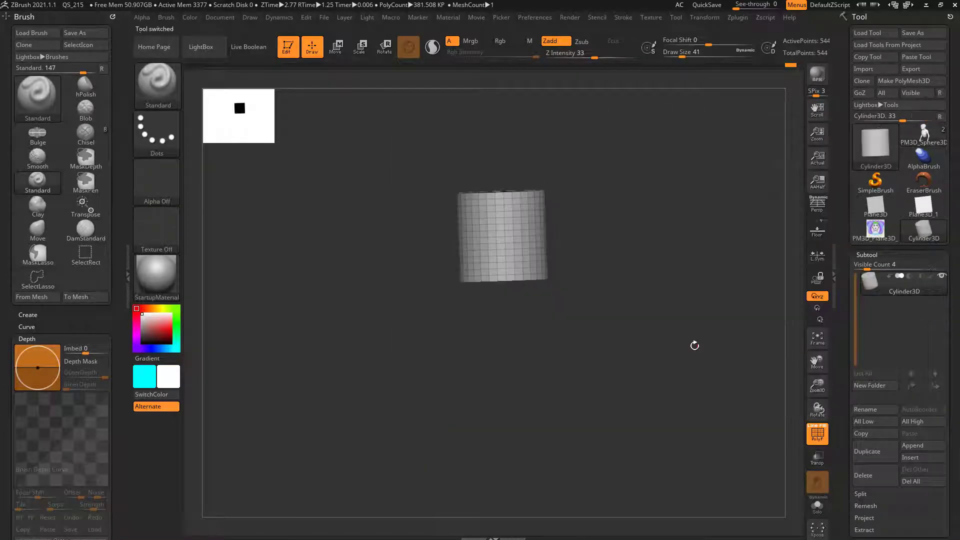
click(904, 84)
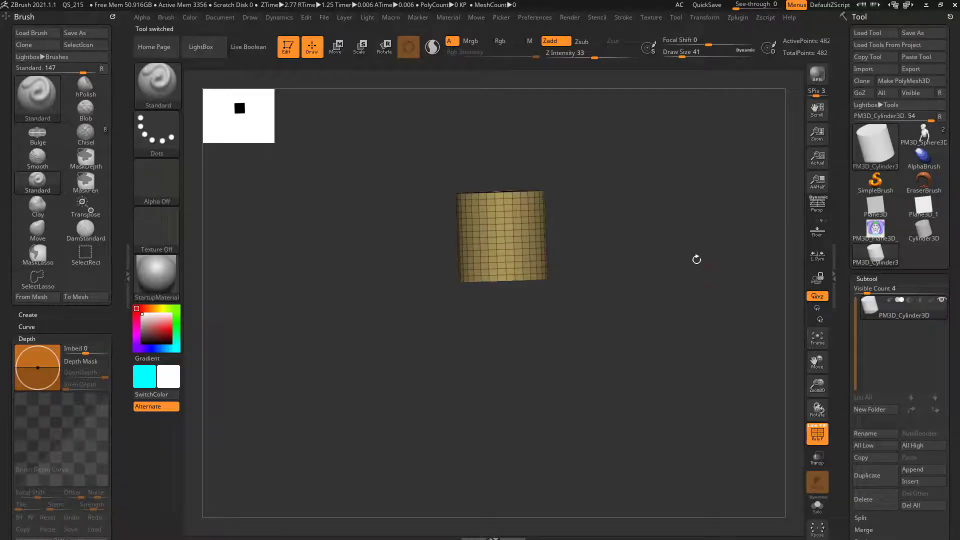
Expand the Polygroups options for the cylinder.
mouse_move(675, 246)
mouse_down()
mouse_move(669, 274)
mouse_move(702, 349)
mouse_move(743, 236)
mouse_move(703, 275)
mouse_move(701, 343)
mouse_move(750, 338)
mouse_up()
drag(846, 394, 841, 278)
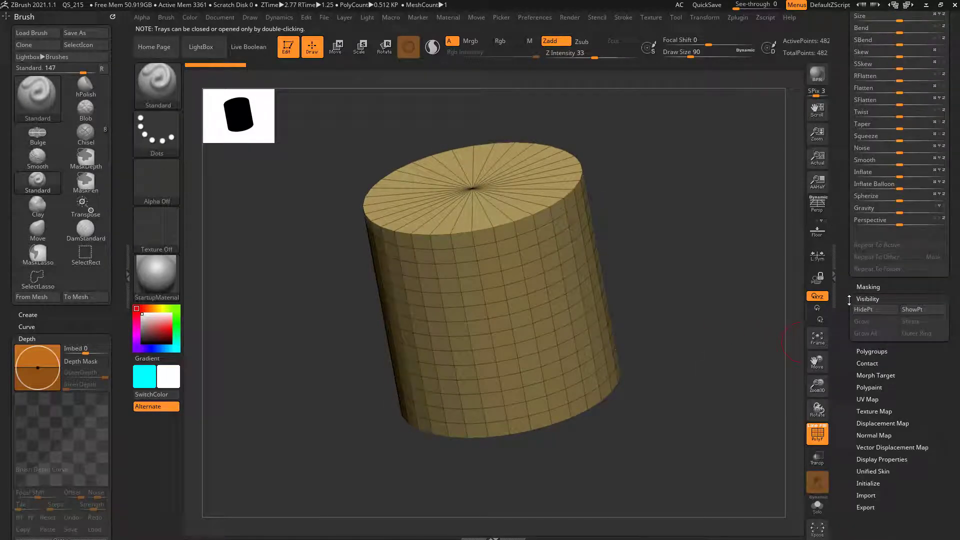
click(864, 358)
drag(849, 350, 848, 324)
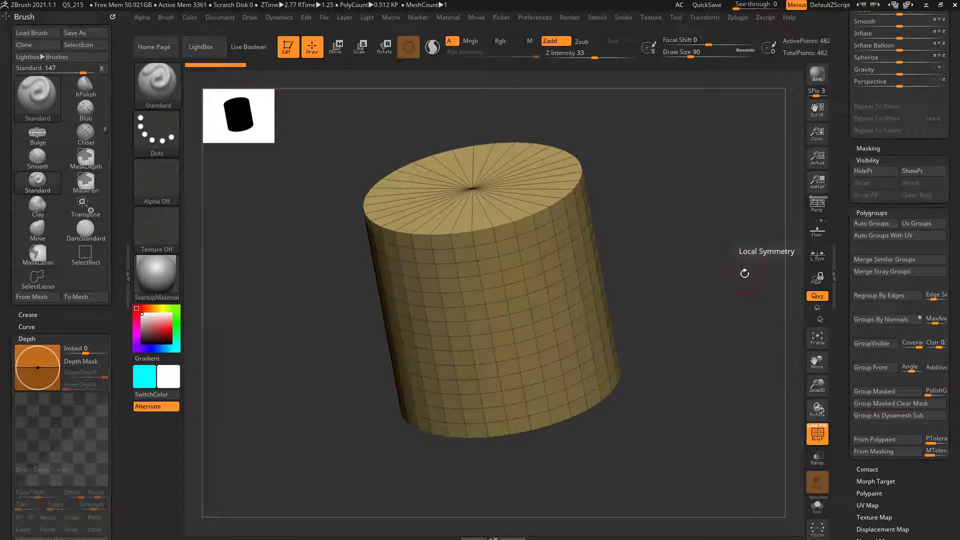
Duplicate the cylinder along one axis to form a row of four in the same mesh, and clear the mask.
mouse_move(746, 288)
mouse_down()
mouse_move(632, 328)
mouse_move(626, 317)
mouse_move(628, 360)
mouse_move(615, 375)
mouse_move(641, 305)
mouse_up()
key(w)
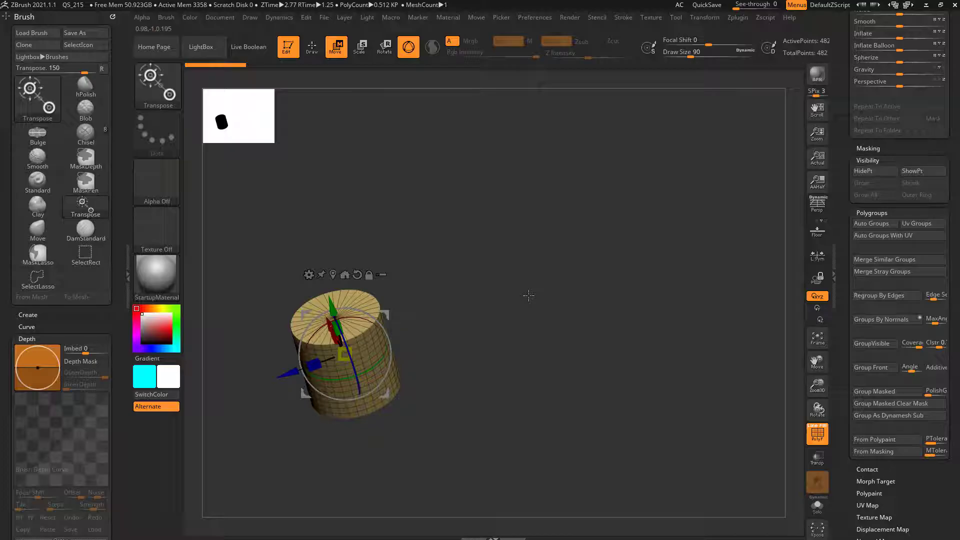
ctrl+drag(286, 375, 438, 340)
key(1)
key(1)
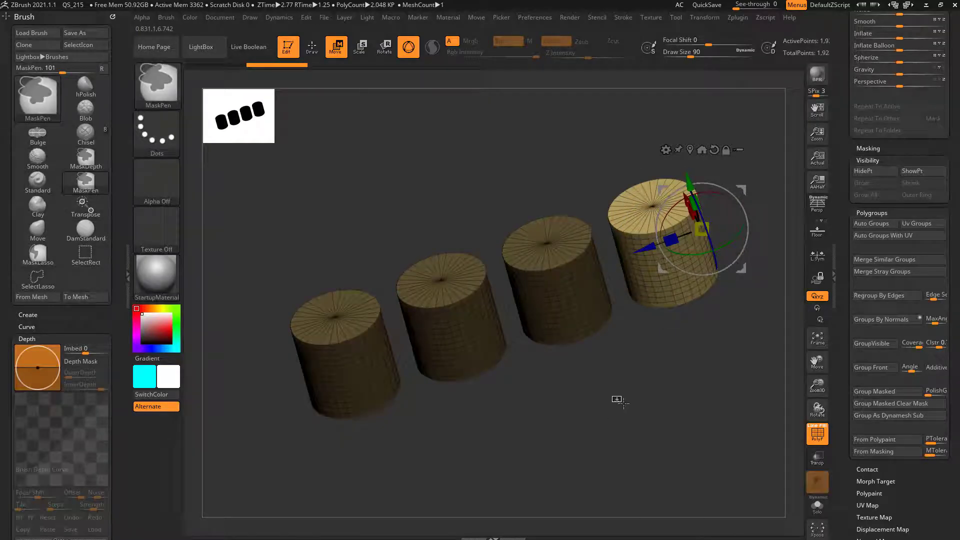
ctrl+drag(617, 398, 635, 413)
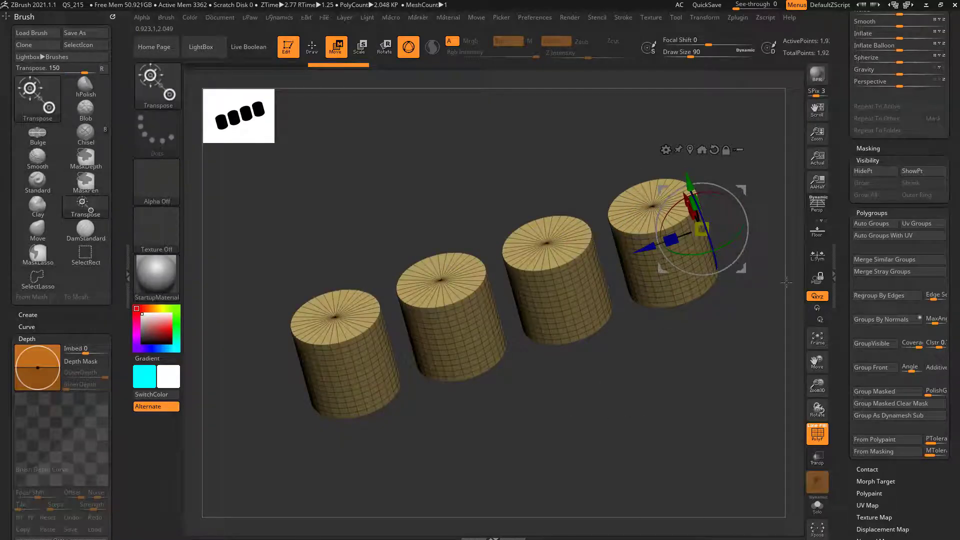
Assign each of the four cylinders its own polygroup with Auto Groups.
click(870, 224)
drag(693, 362, 672, 385)
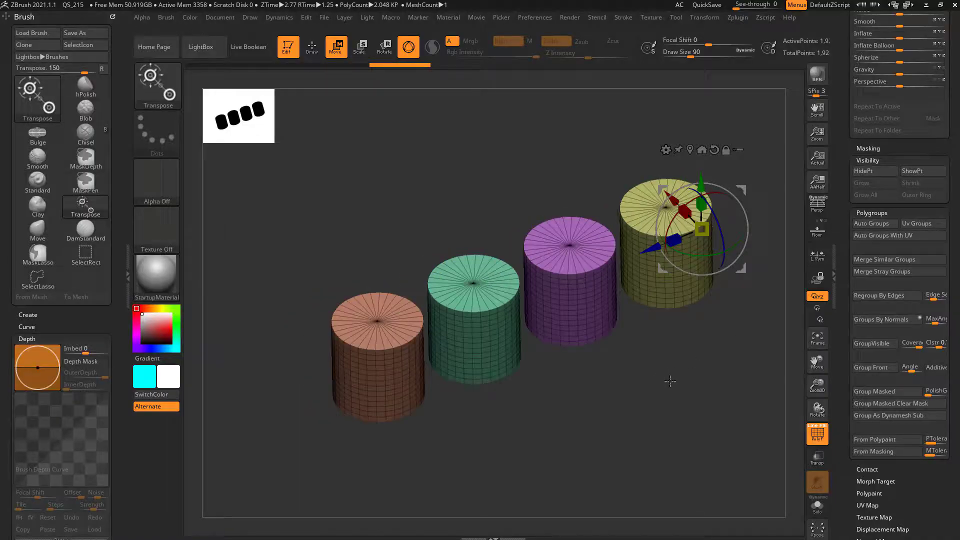
mouse_move(576, 419)
mouse_down()
mouse_move(493, 420)
mouse_move(467, 345)
mouse_move(560, 278)
mouse_move(589, 381)
mouse_move(567, 422)
mouse_move(575, 415)
mouse_up()
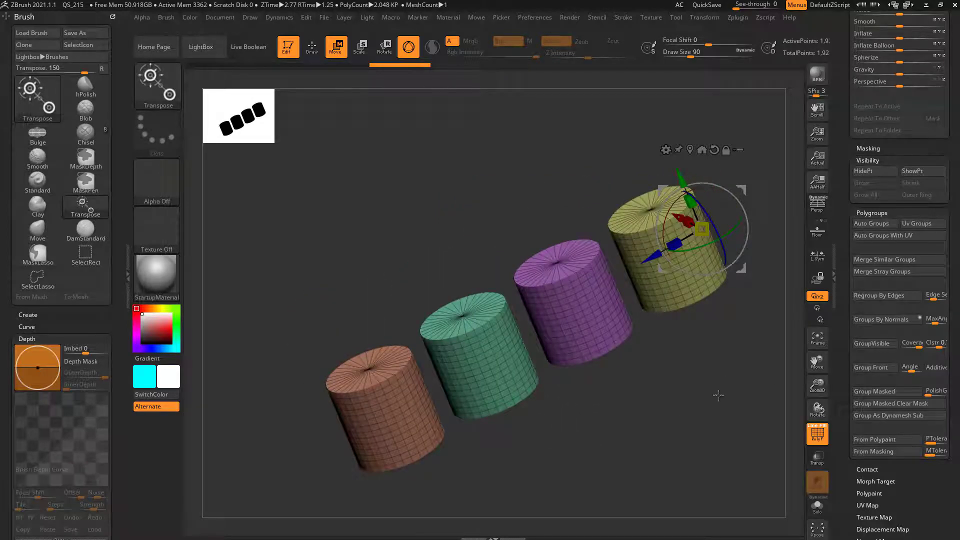
alt+drag(718, 394, 734, 383)
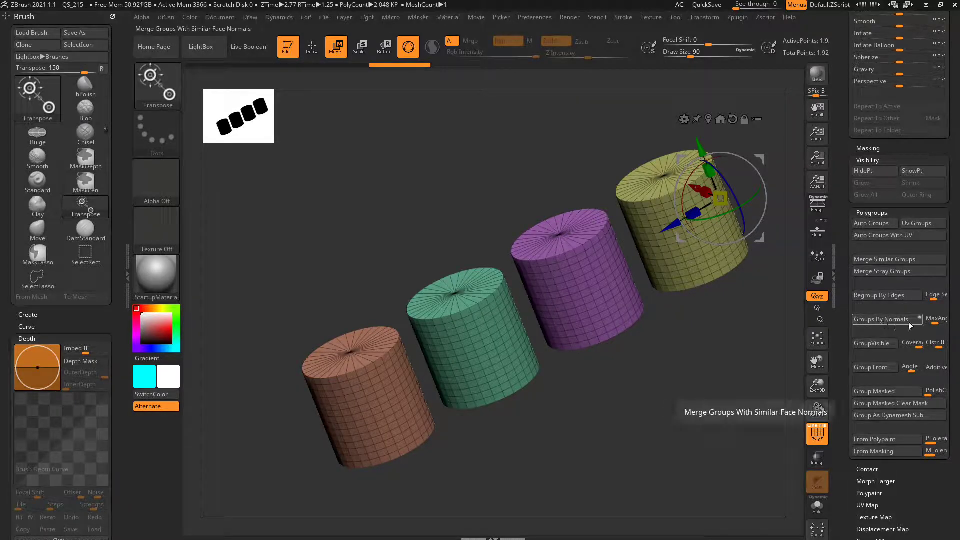
Separate the caps and sides of every cylinder into polygroups with Groups By Normals, and inspect them from above and below.
click(882, 322)
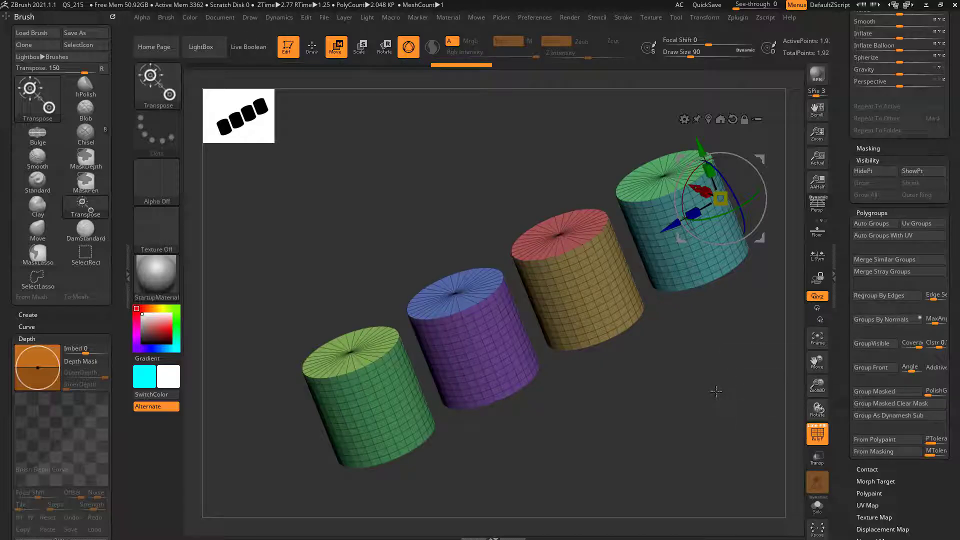
key(q)
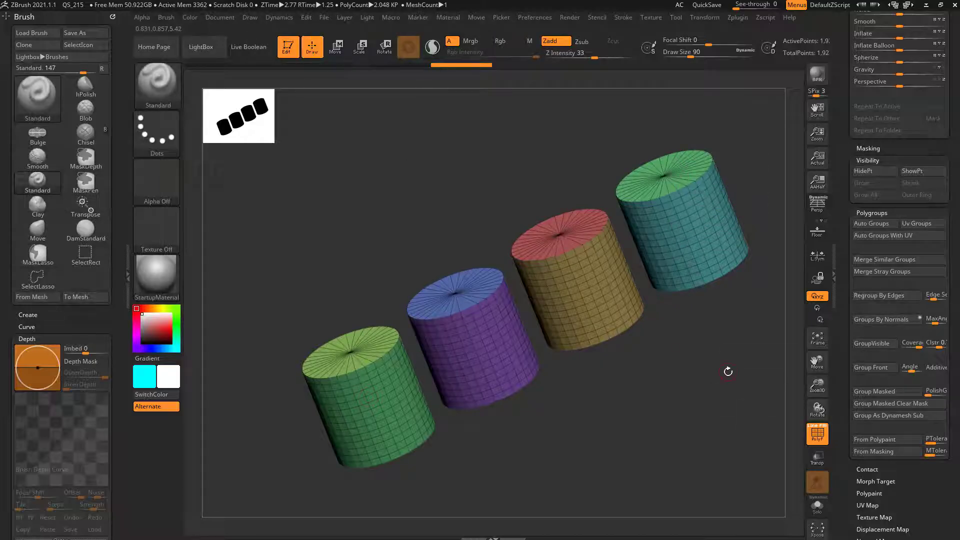
drag(728, 371, 626, 279)
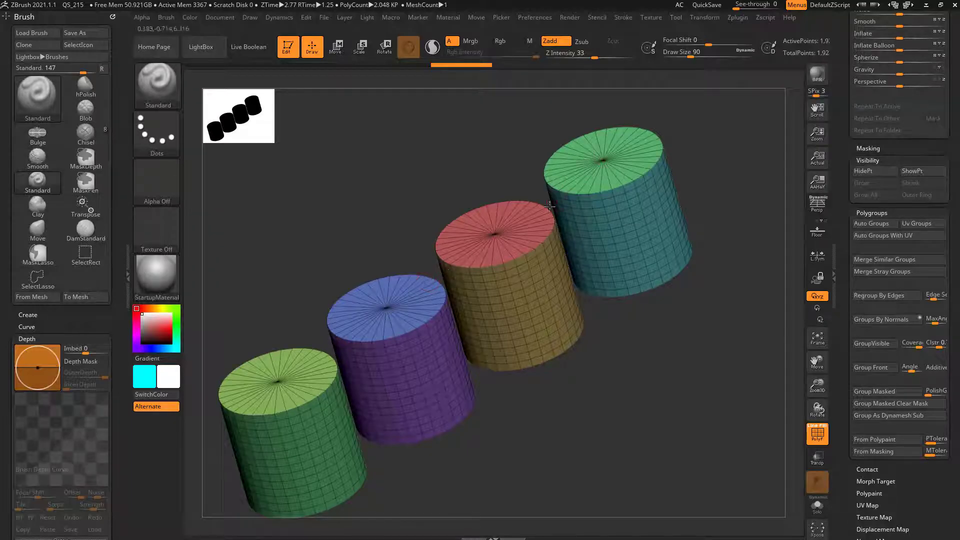
drag(675, 332, 659, 274)
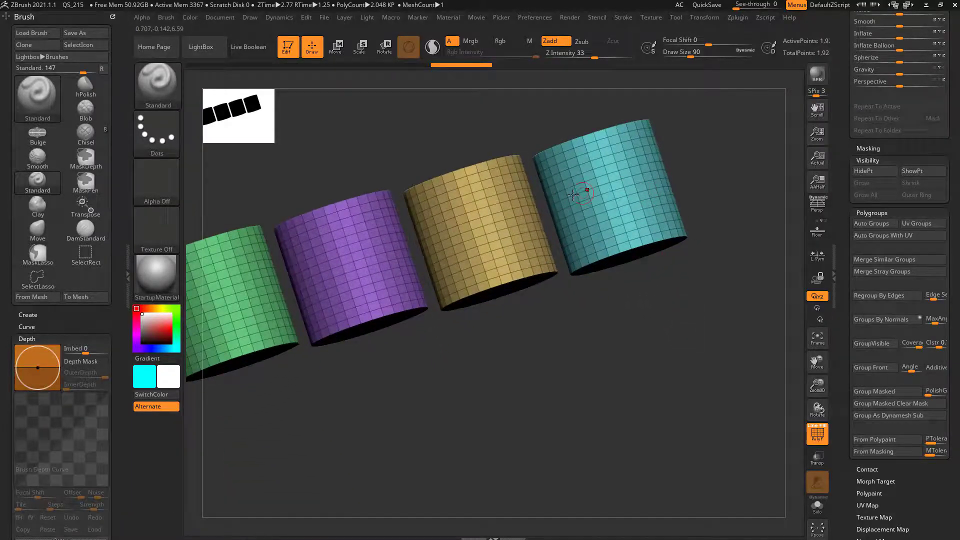
drag(331, 375, 475, 327)
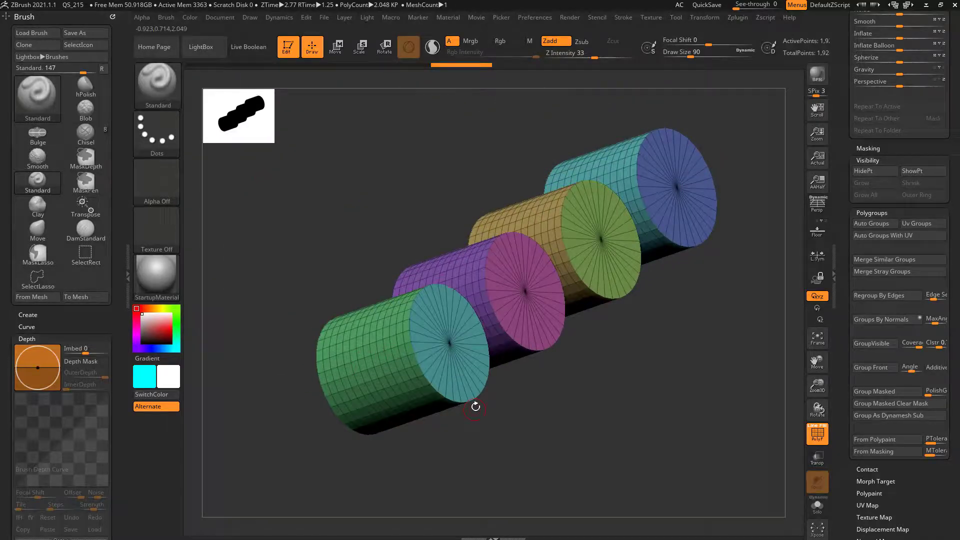
drag(716, 277, 732, 404)
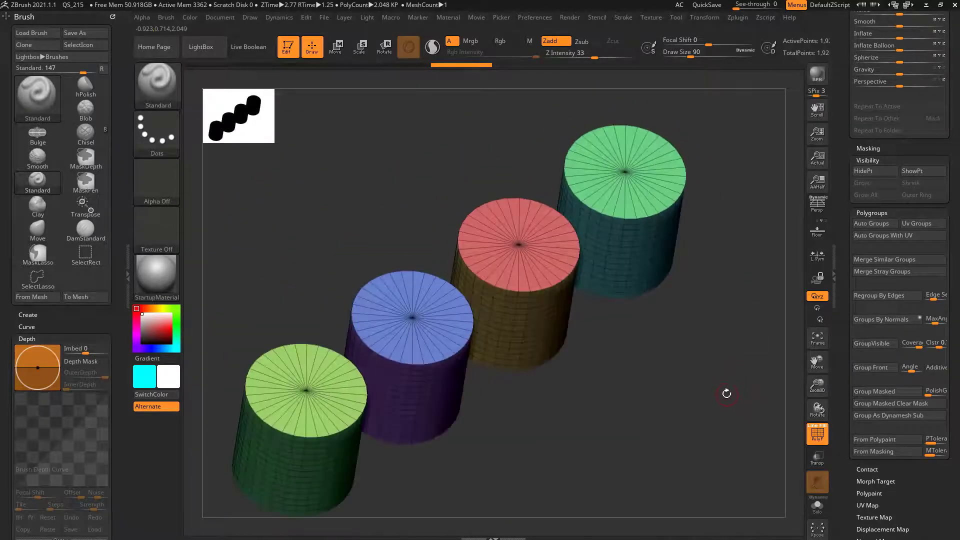
Hide the top-cap polygroup of each of the four cylinders, and restore full visibility.
key(ctrl+shift)
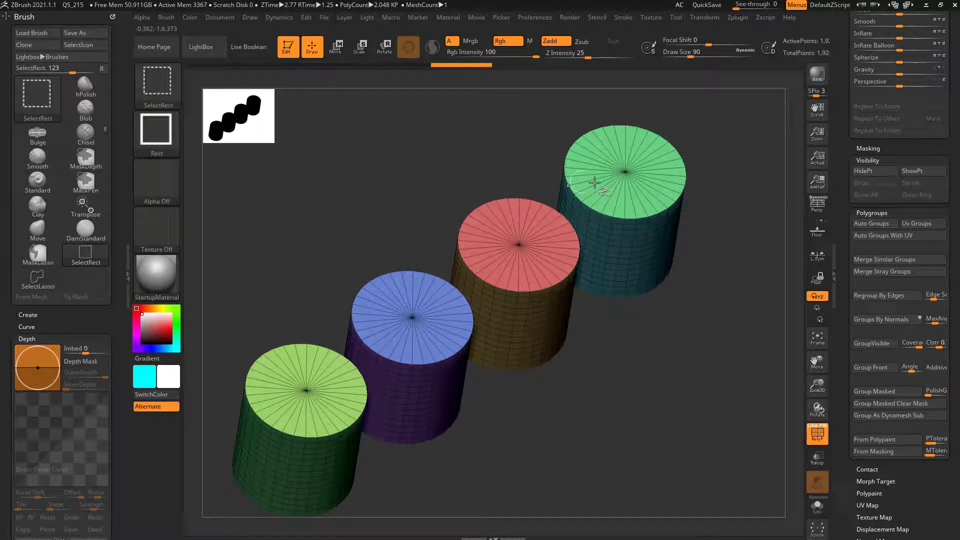
ctrl+shift+click(624, 183)
ctrl+shift+click(573, 269)
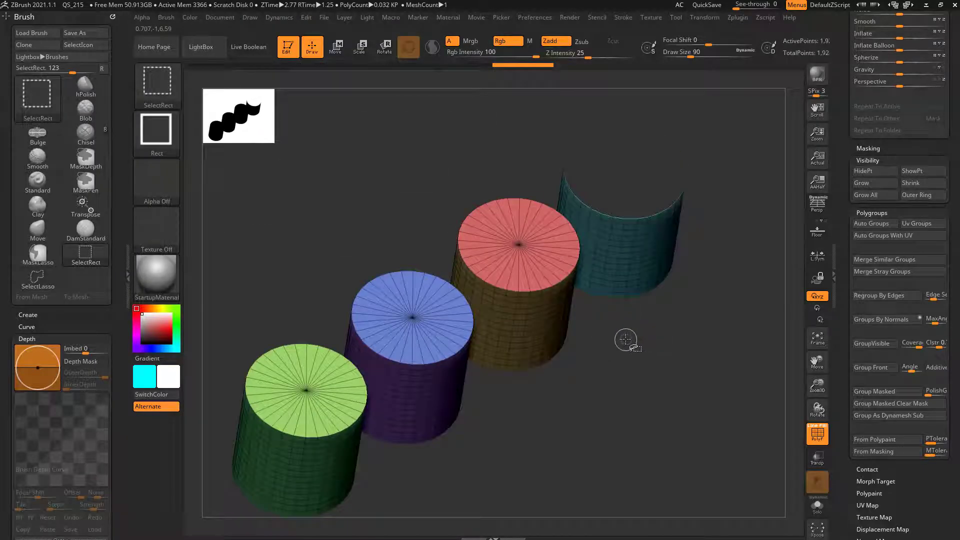
ctrl+alt+shift+click(534, 254)
ctrl+shift+drag(649, 380, 696, 429)
ctrl+shift+drag(656, 354, 718, 445)
ctrl+alt+shift+click(383, 320)
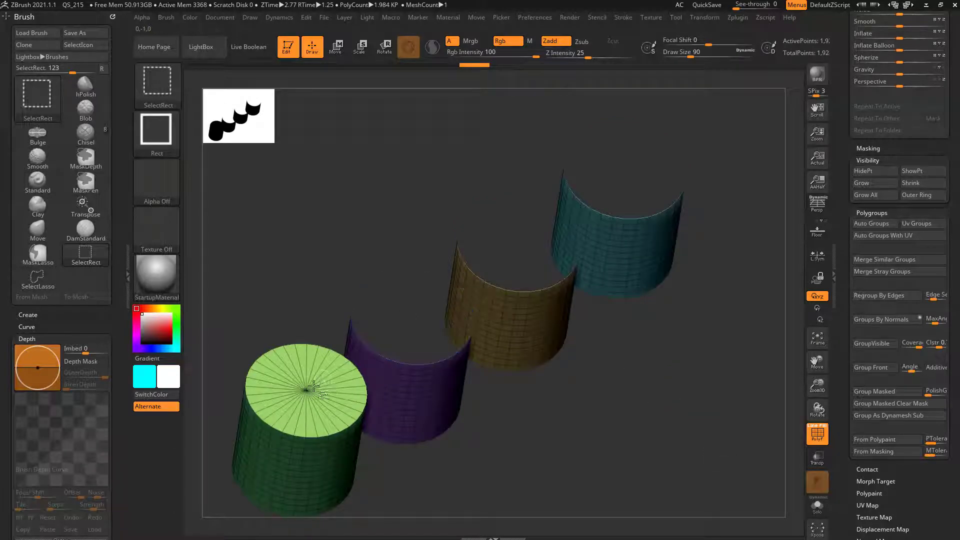
ctrl+alt+shift+click(313, 387)
ctrl+shift+click(694, 400)
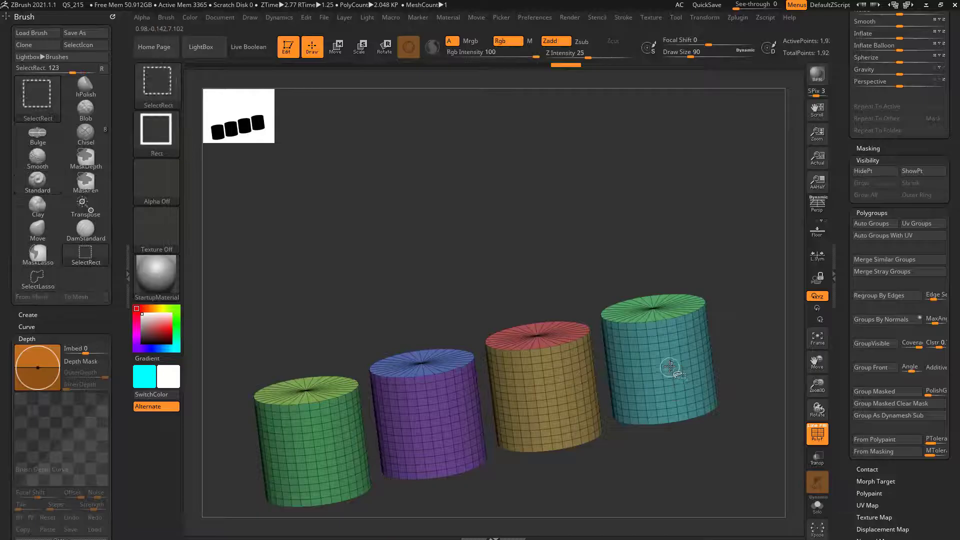
Hide the side polygroups of all four cylinders, invert the visibility to isolate the sides, and show the whole mesh again.
ctrl+shift+click(671, 369)
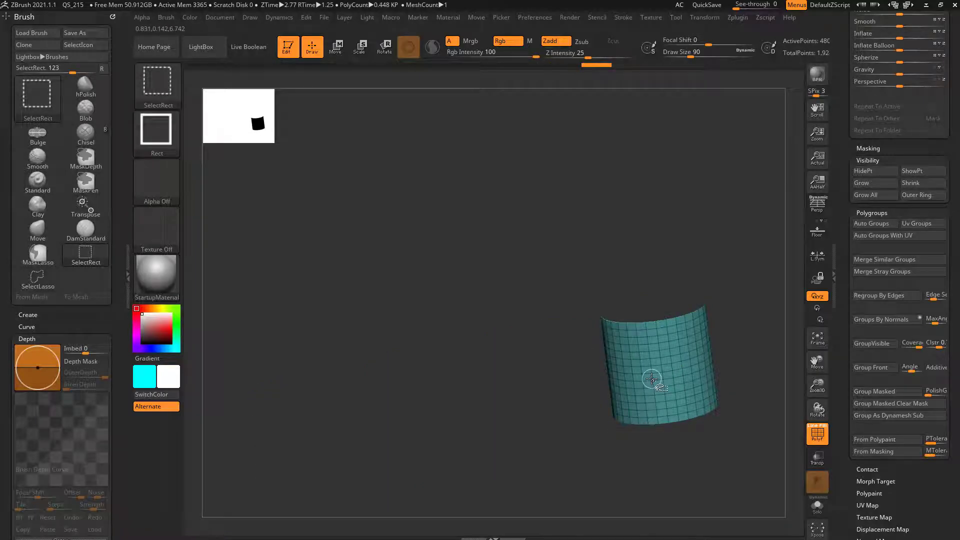
ctrl+shift+drag(761, 339, 767, 351)
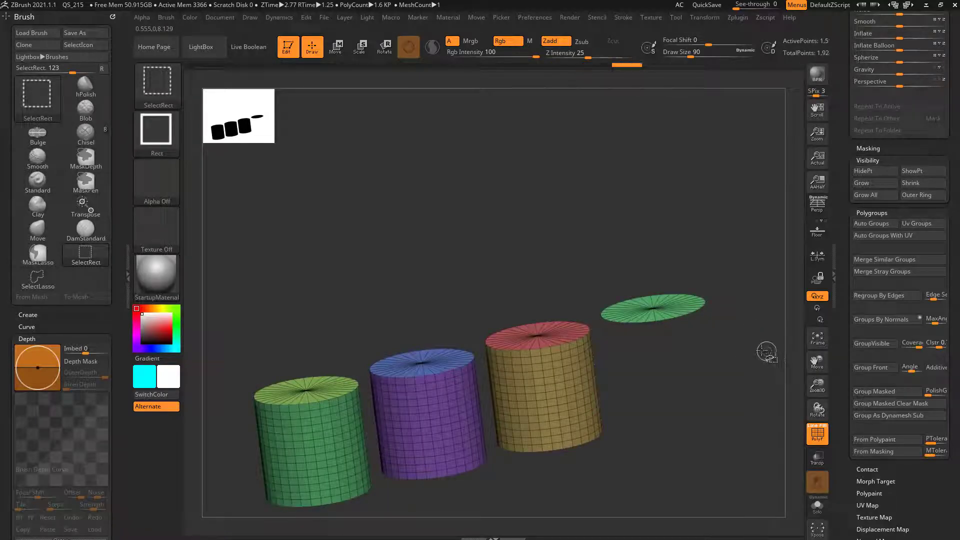
ctrl+shift+click(543, 401)
ctrl+shift+click(427, 417)
ctrl+shift+click(336, 452)
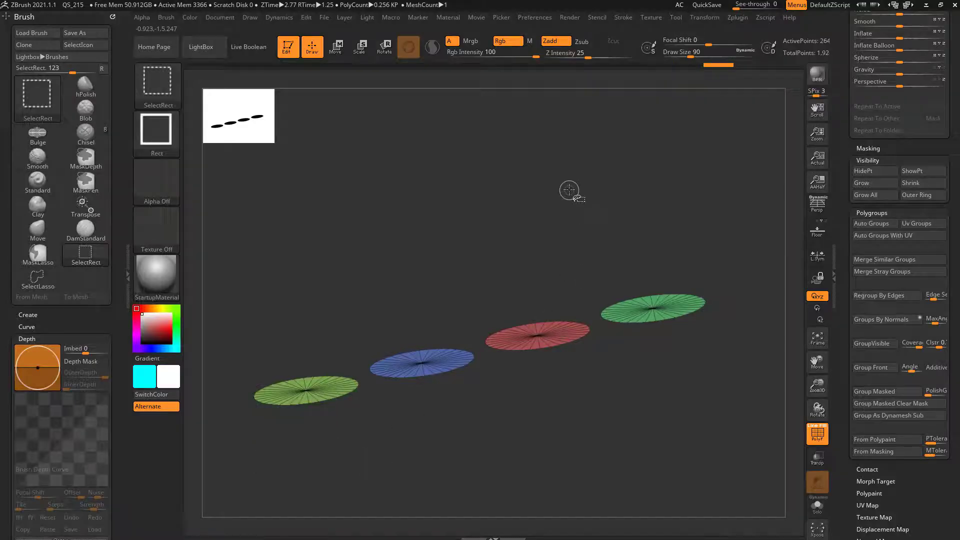
ctrl+shift+drag(568, 190, 608, 214)
drag(742, 269, 751, 287)
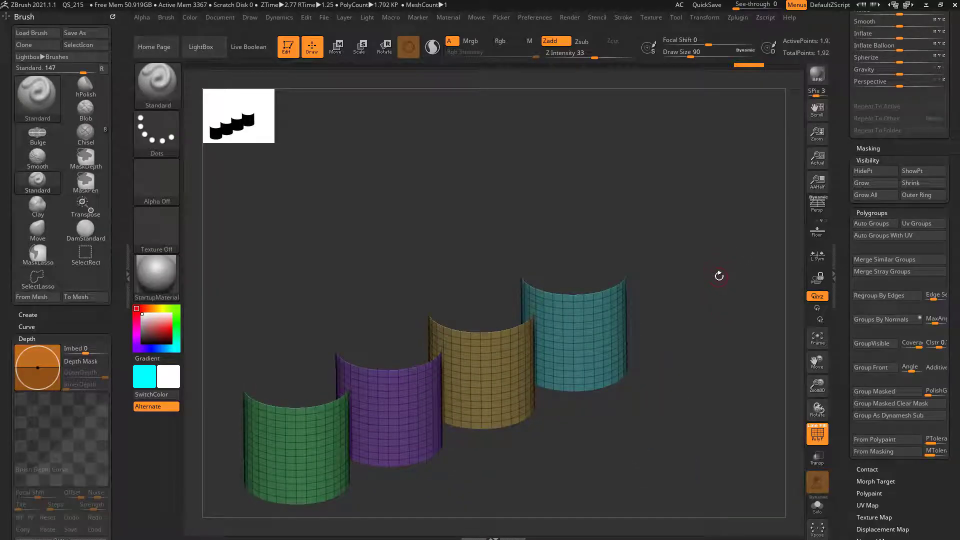
ctrl+shift+click(731, 258)
Set the maximum angle tolerance to 90 and apply Groups By Normals to the cylinders.
drag(755, 280, 680, 392)
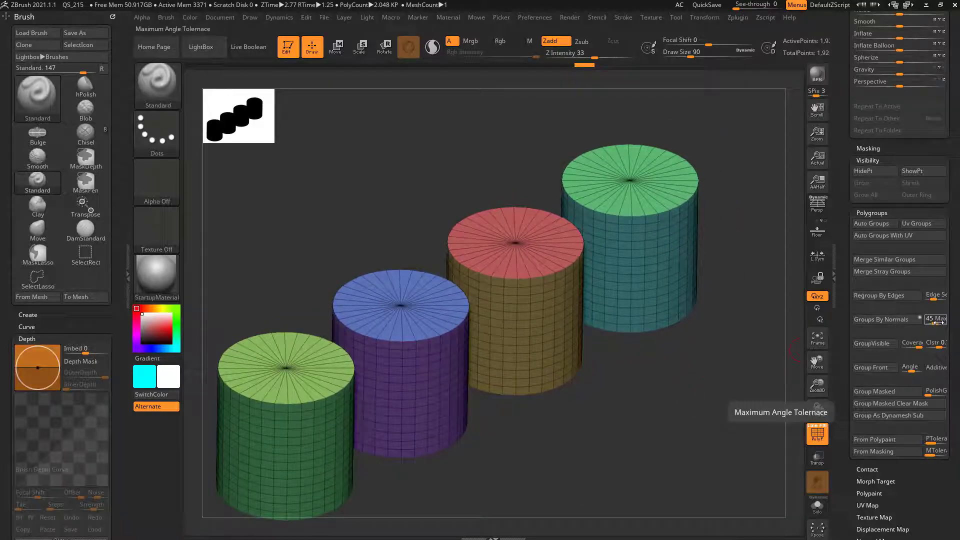
shift+drag(728, 351, 752, 360)
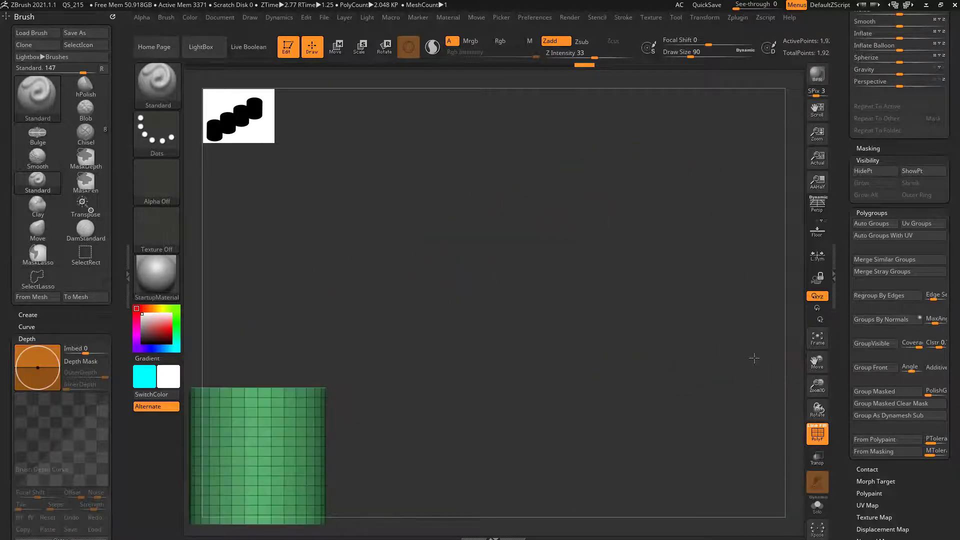
alt+drag(639, 369, 745, 348)
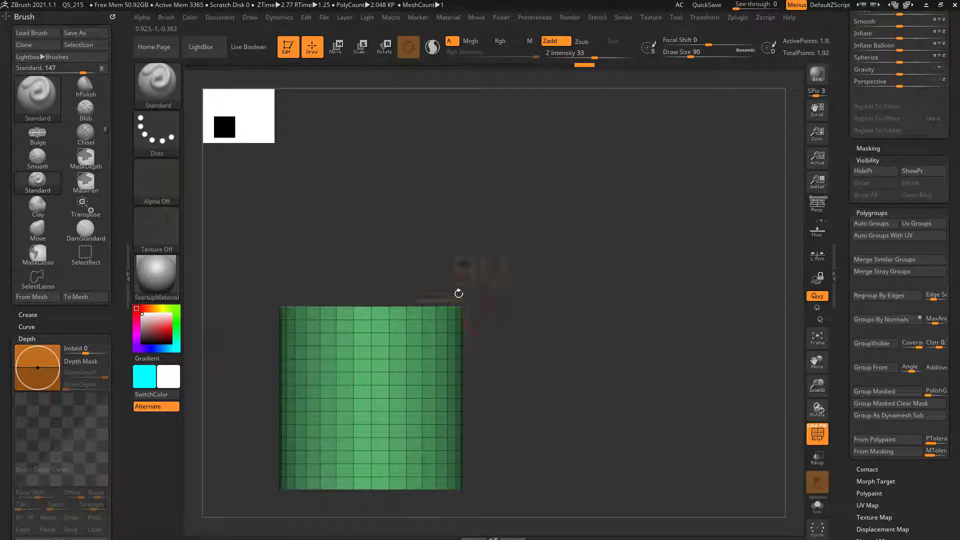
shift+drag(458, 293, 414, 298)
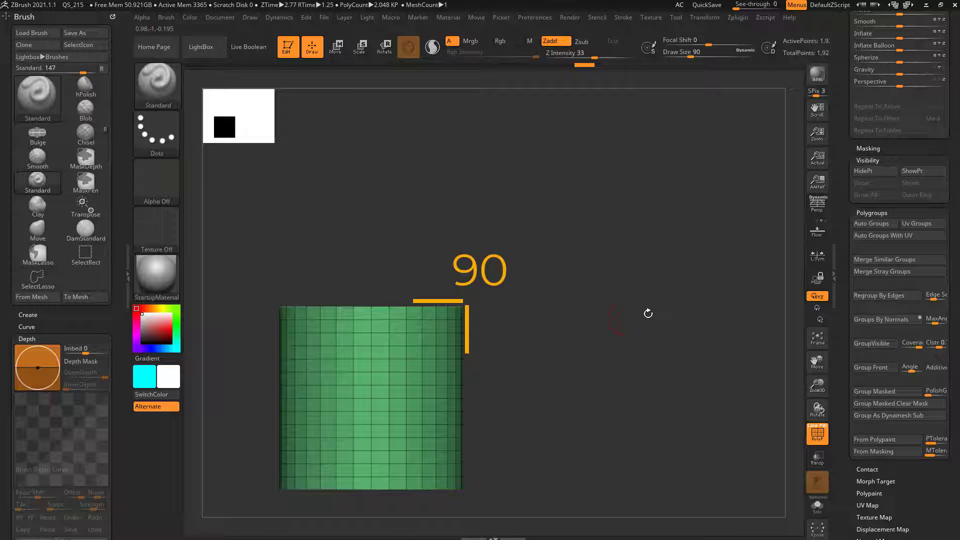
click(937, 322)
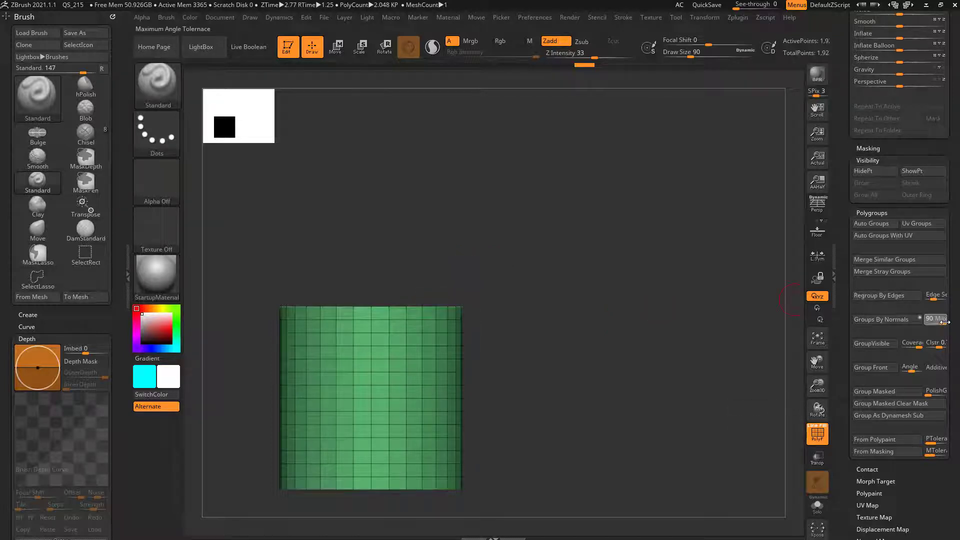
text(90)
key(Return)
click(881, 319)
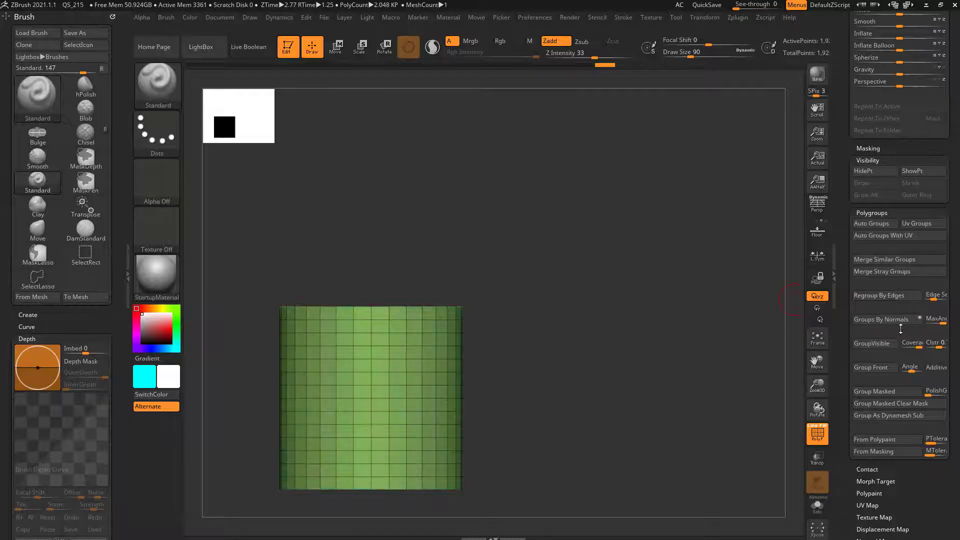
Combine all four cylinders into a single polygroup and regroup them with Groups By Normals.
mouse_move(685, 331)
mouse_down()
mouse_move(660, 390)
mouse_move(666, 239)
mouse_move(717, 309)
mouse_move(691, 392)
mouse_move(645, 350)
mouse_move(690, 360)
mouse_move(667, 338)
mouse_up()
alt+drag(688, 370, 667, 393)
key(ctrl+w)
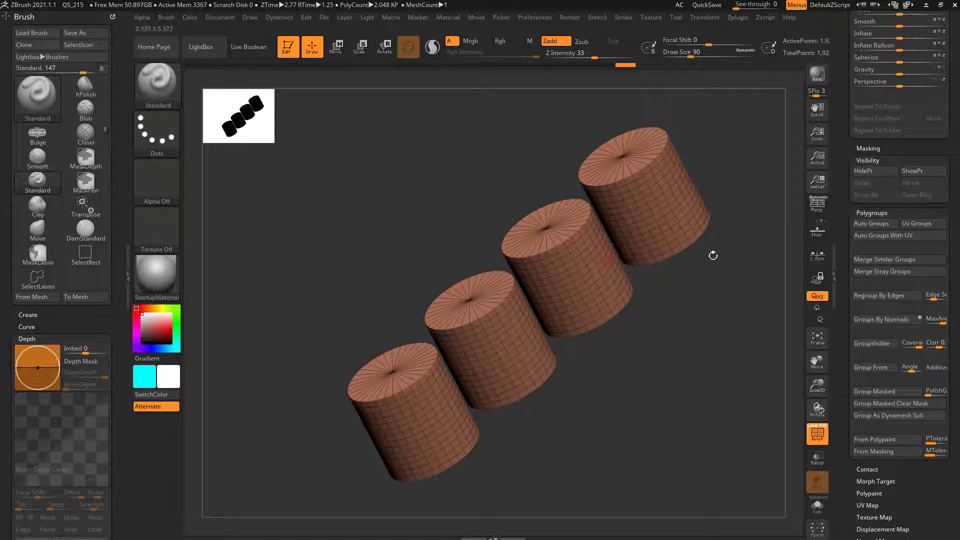
click(879, 323)
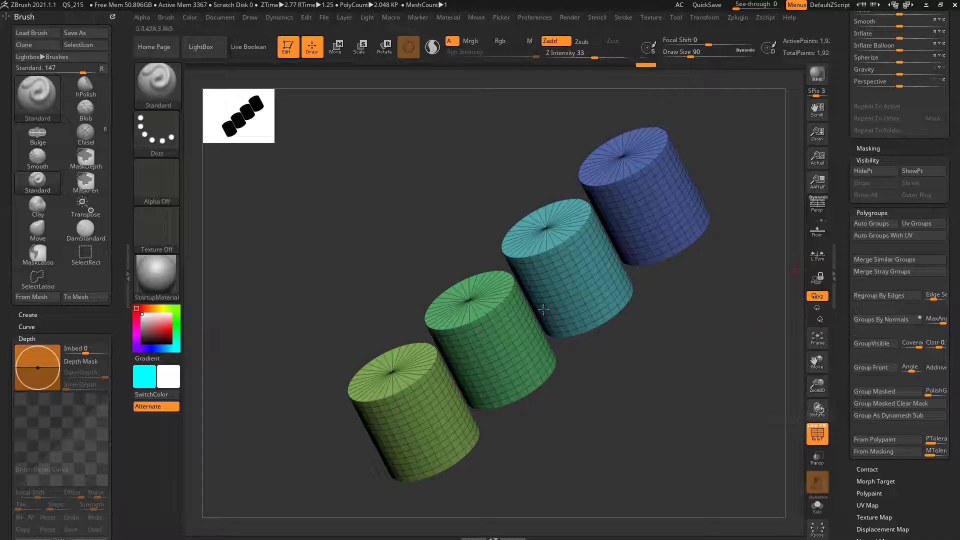
Set the maximum angle tolerance to about 54.4 and apply Groups By Normals to the four cylinders.
drag(702, 298, 407, 363)
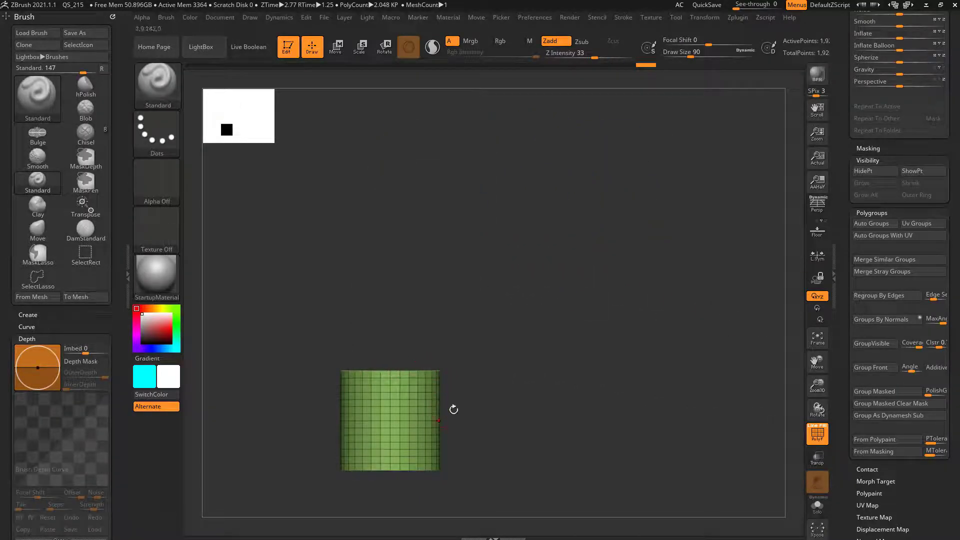
drag(454, 410, 511, 330)
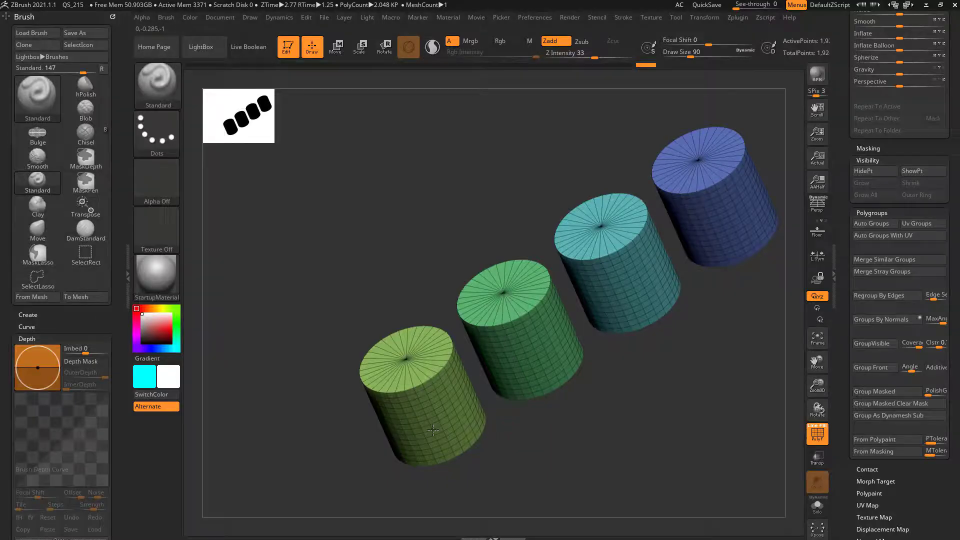
drag(433, 430, 612, 408)
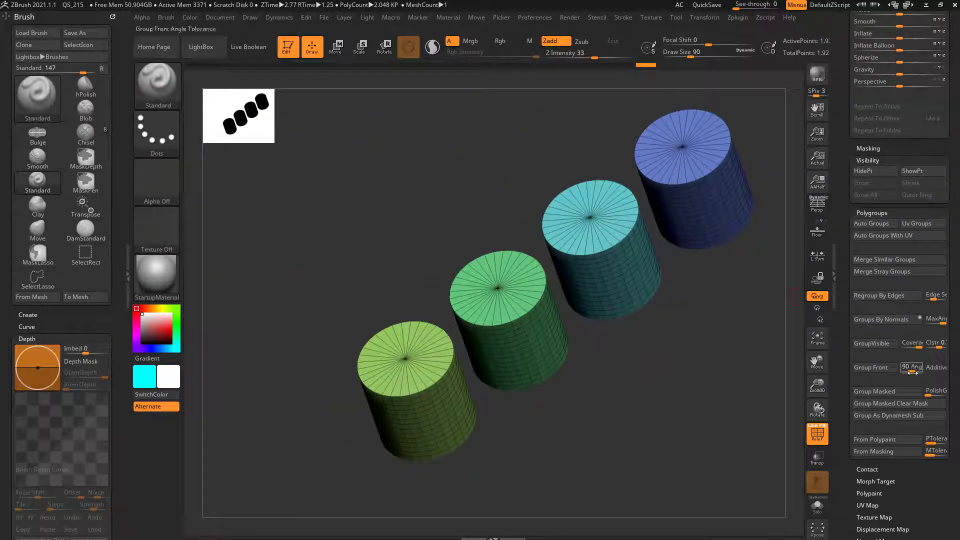
drag(943, 323, 937, 322)
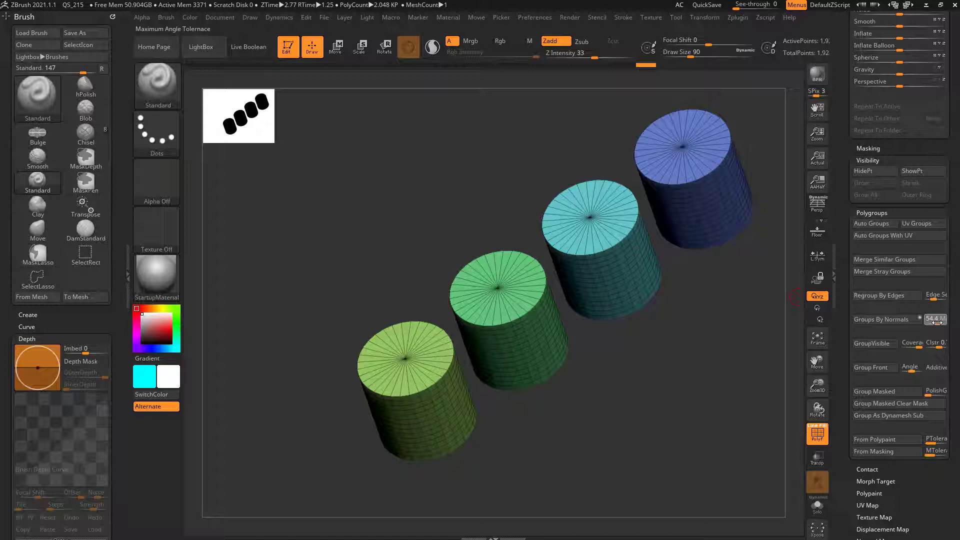
click(908, 323)
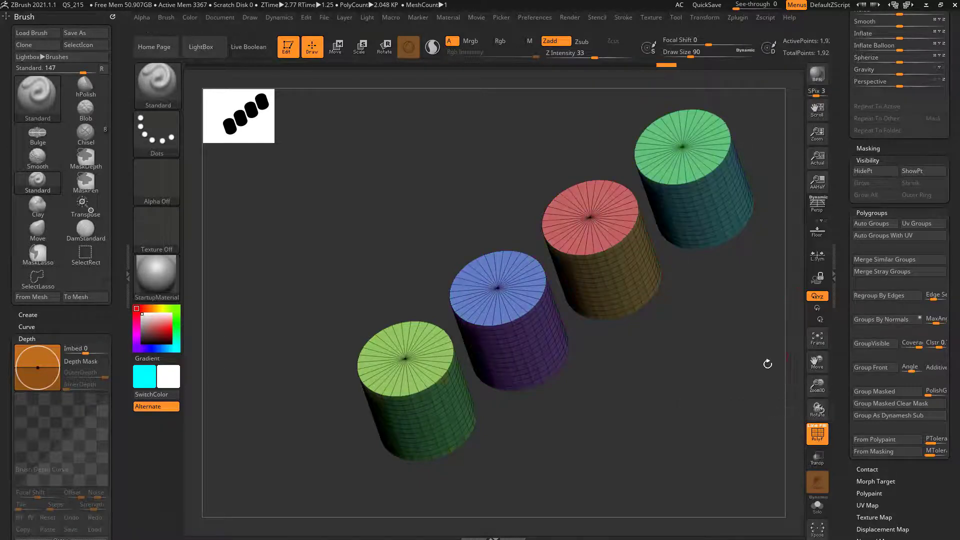
Lower the maximum angle tolerance and apply Groups By Normals to split the cylinder sides into narrow strips.
drag(767, 365, 734, 353)
ctrl+shift+click(469, 383)
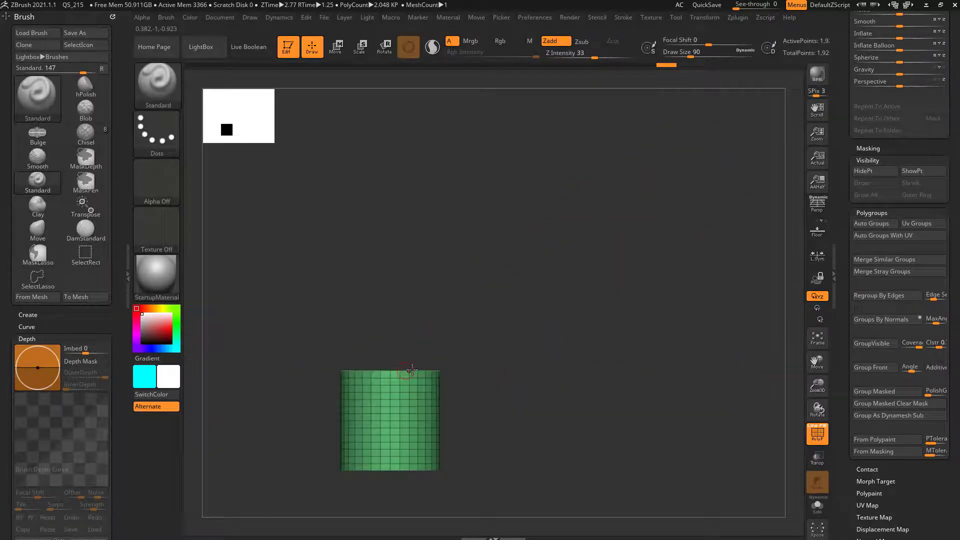
ctrl+shift+click(463, 346)
drag(463, 346, 431, 399)
drag(622, 411, 653, 422)
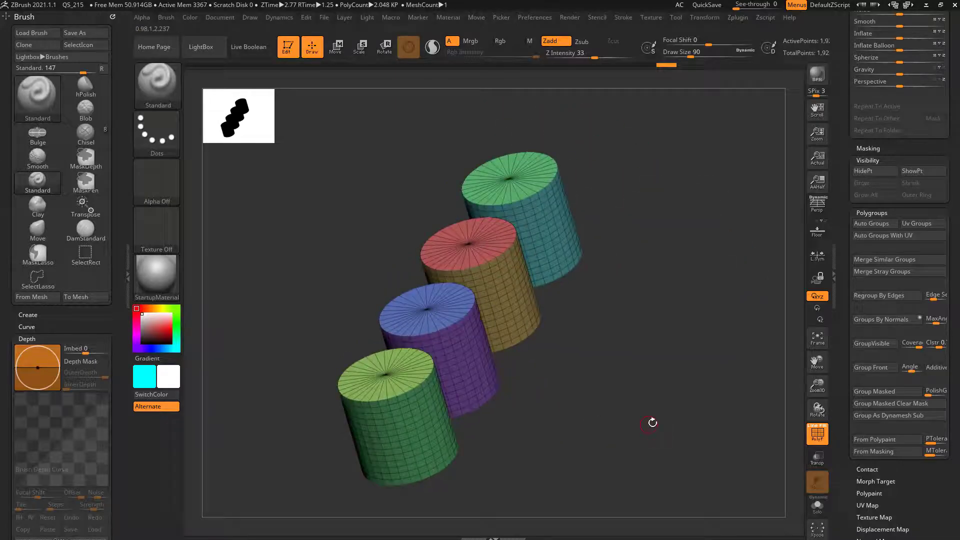
mouse_move(935, 321)
mouse_down()
mouse_move(910, 326)
mouse_move(931, 324)
mouse_move(923, 324)
mouse_up()
drag(707, 388, 748, 374)
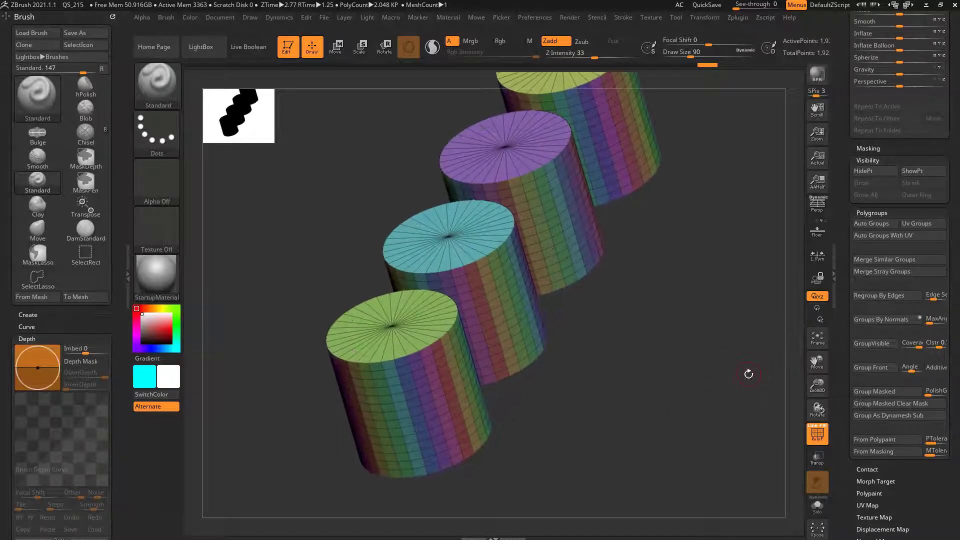
Raise the maximum angle tolerance slightly and reapply Groups By Normals to separate only the caps from the sides.
drag(523, 302, 518, 378)
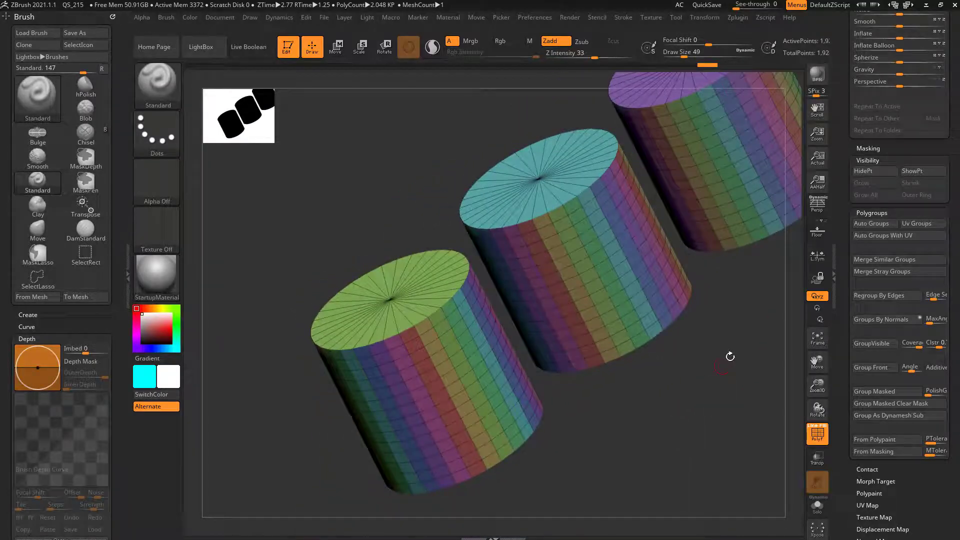
click(882, 322)
alt+drag(694, 453, 498, 389)
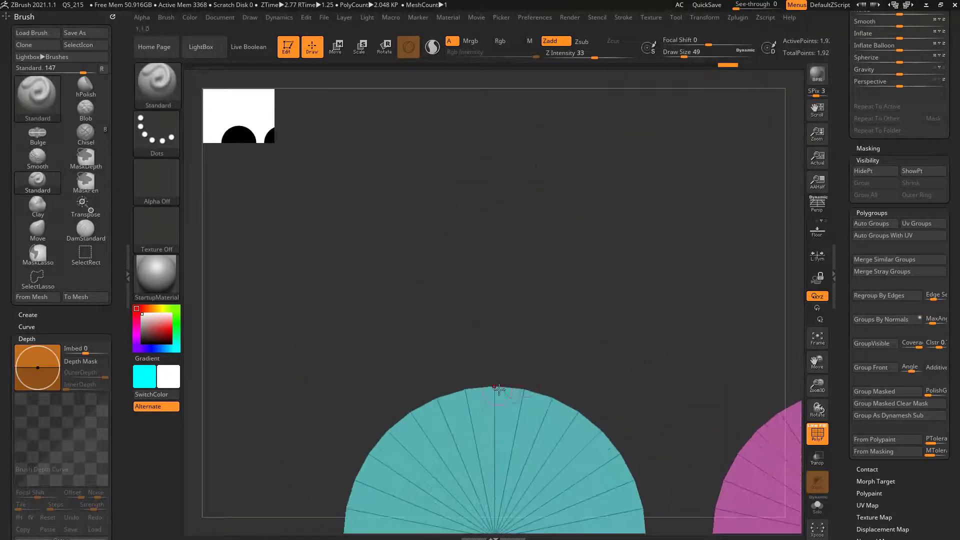
alt+drag(591, 374, 955, 325)
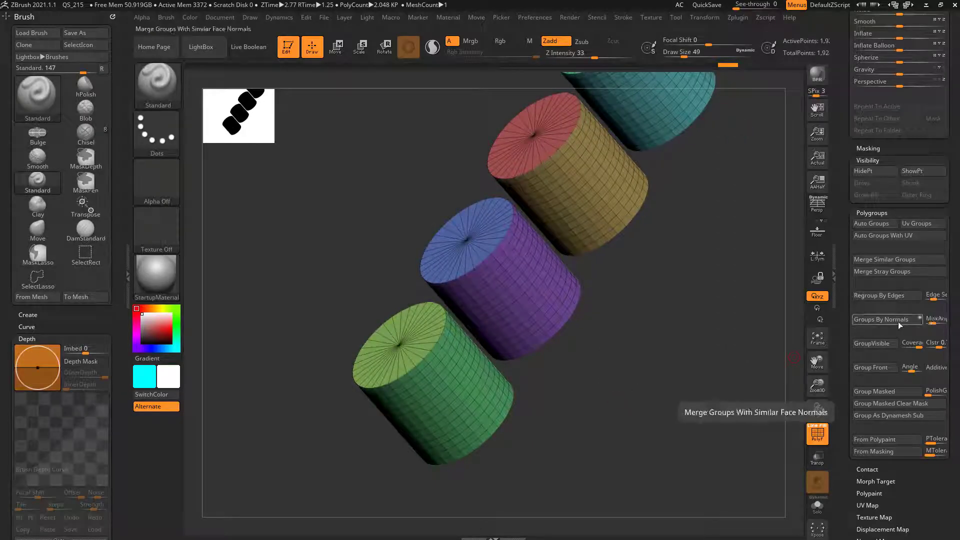
Apply Group Front to the cylinders while facing their caps, and view the regrouped polygons from the side.
drag(664, 392, 451, 318)
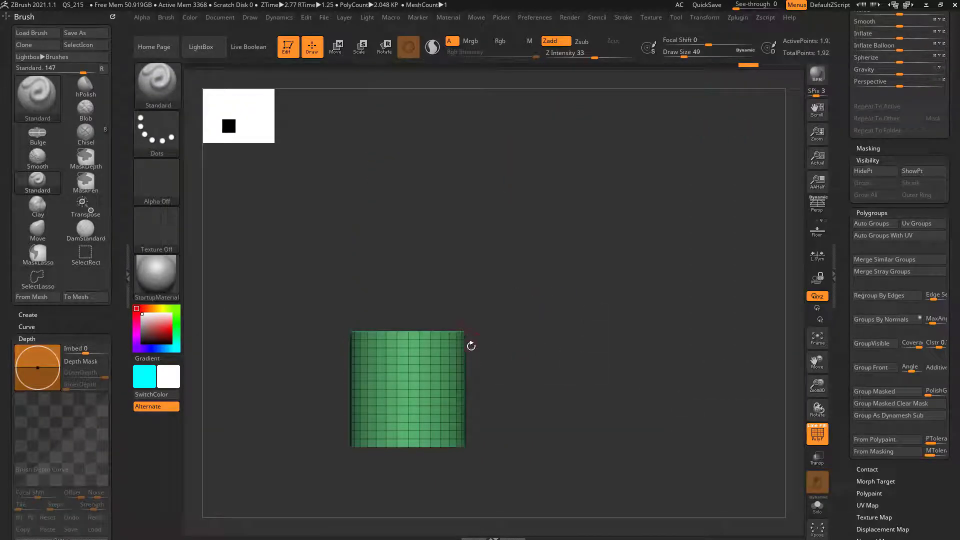
drag(472, 354, 369, 397)
drag(520, 431, 451, 351)
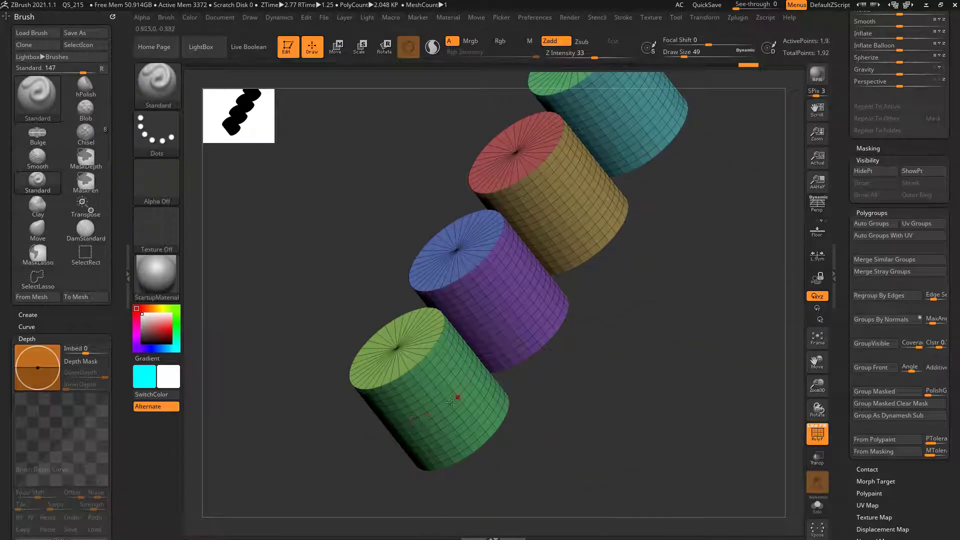
drag(353, 438, 510, 389)
drag(735, 397, 627, 337)
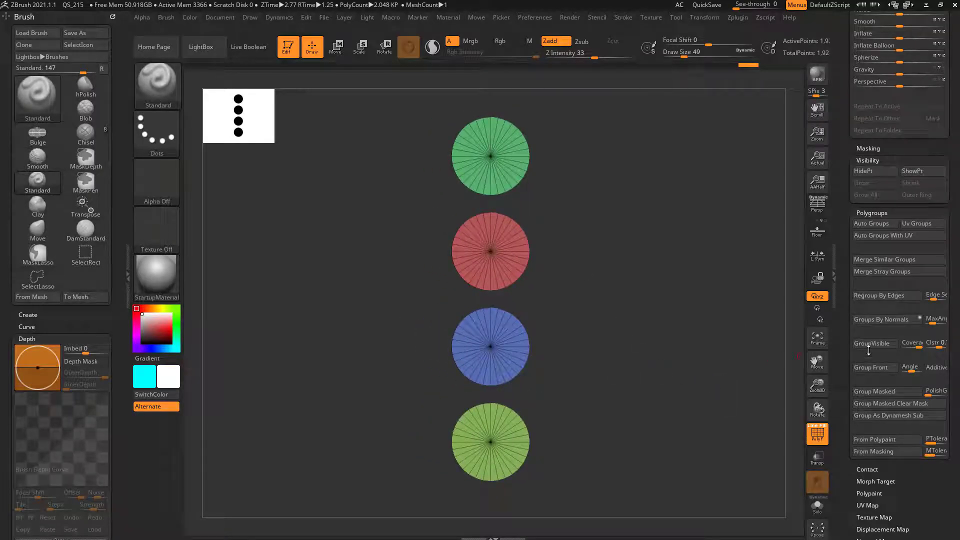
click(870, 367)
drag(752, 440, 659, 380)
drag(515, 171, 722, 374)
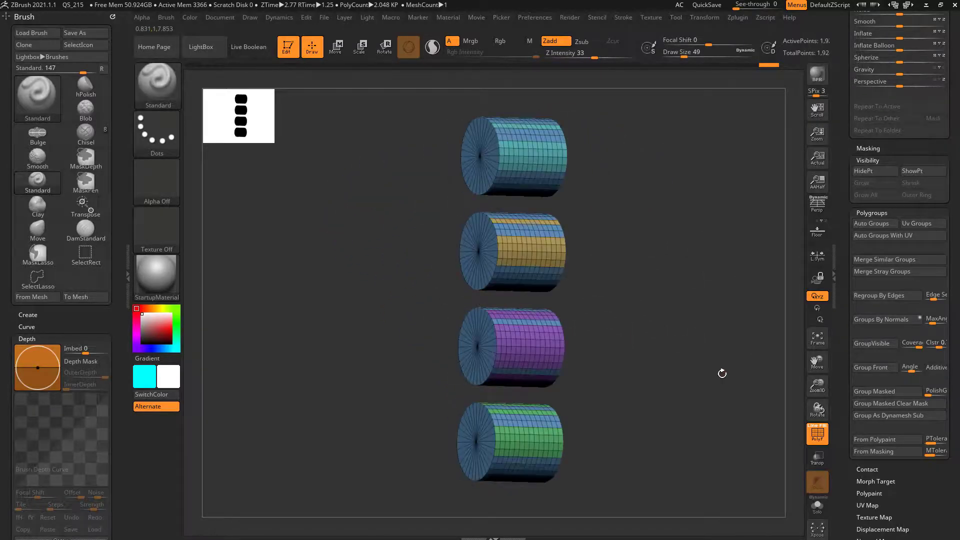
Combine all four cylinders into one polygroup, and mask the second-lowest cylinder to turn it into its own polygroup.
click(875, 345)
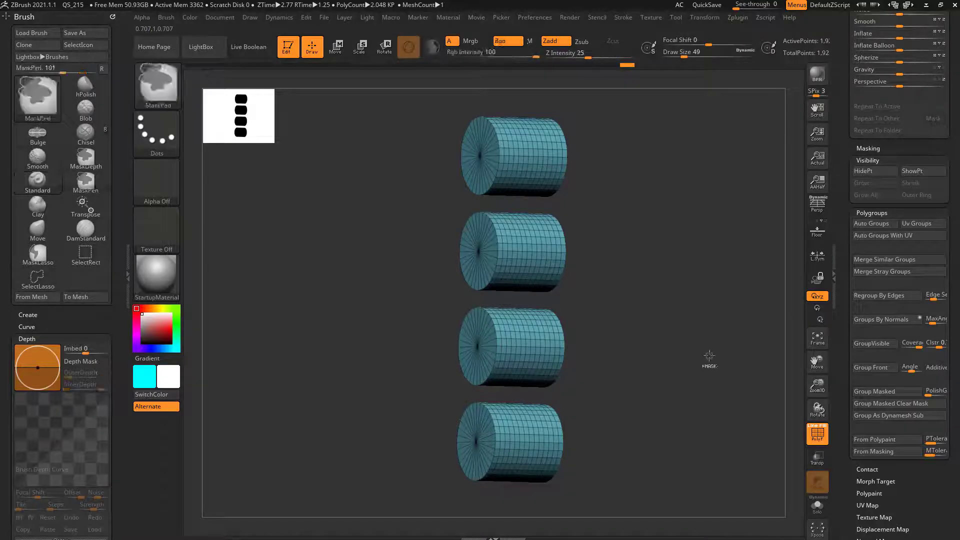
key(ctrl+w)
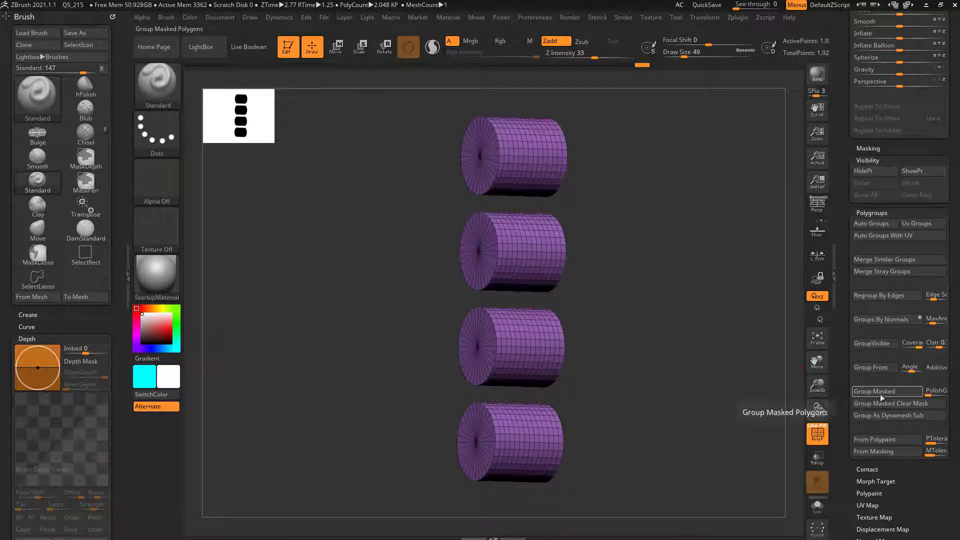
shift+drag(644, 387, 682, 362)
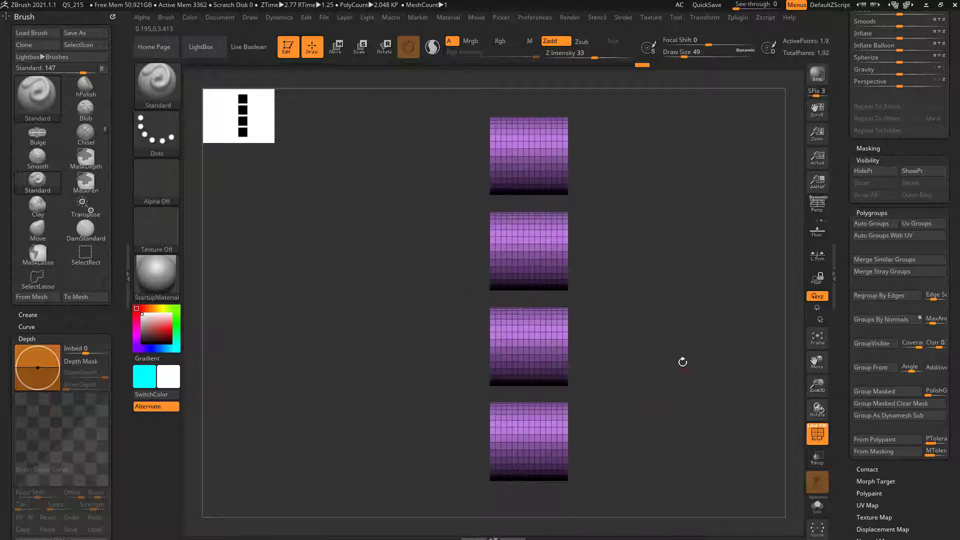
mouse_move(453, 302)
ctrl+mouse_down()
mouse_move(624, 401)
mouse_move(620, 391)
ctrl+mouse_up()
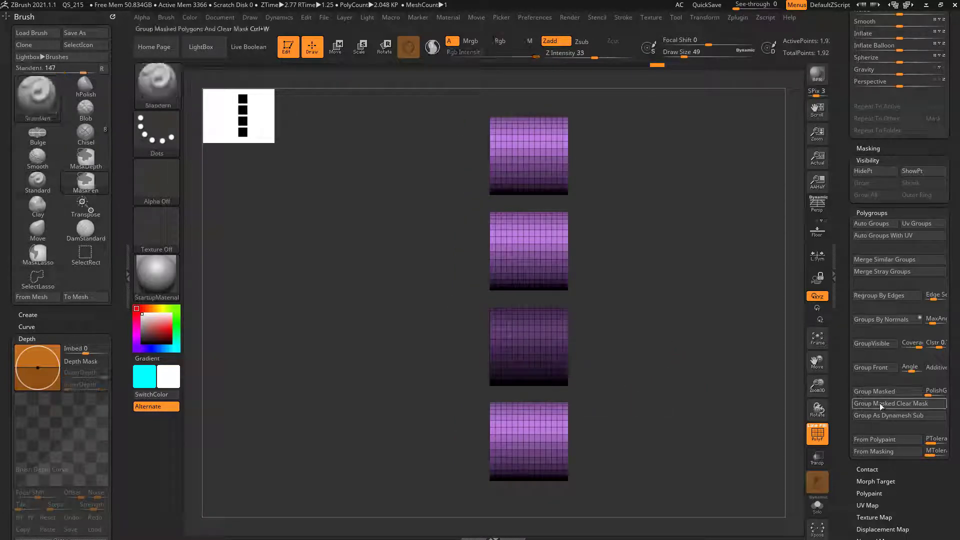
drag(673, 350, 723, 351)
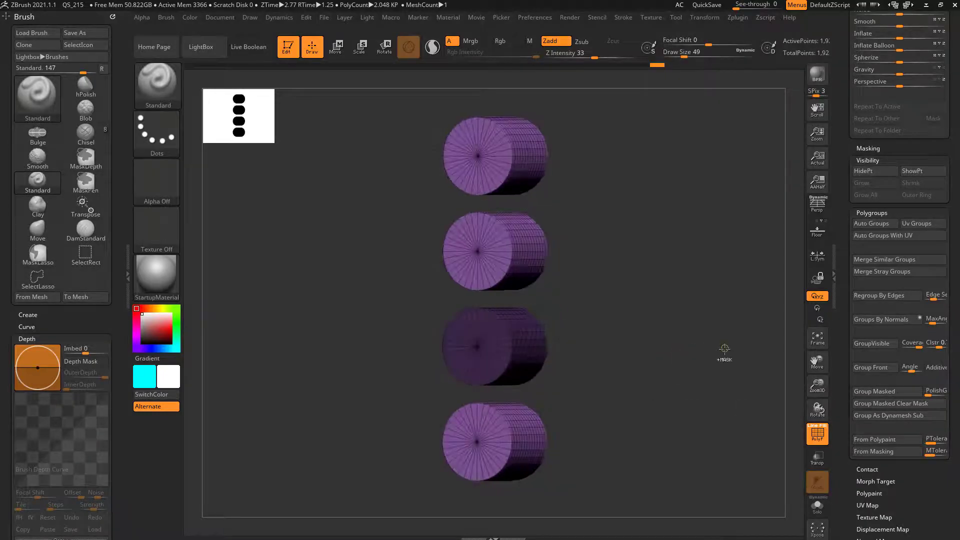
key(ctrl+w)
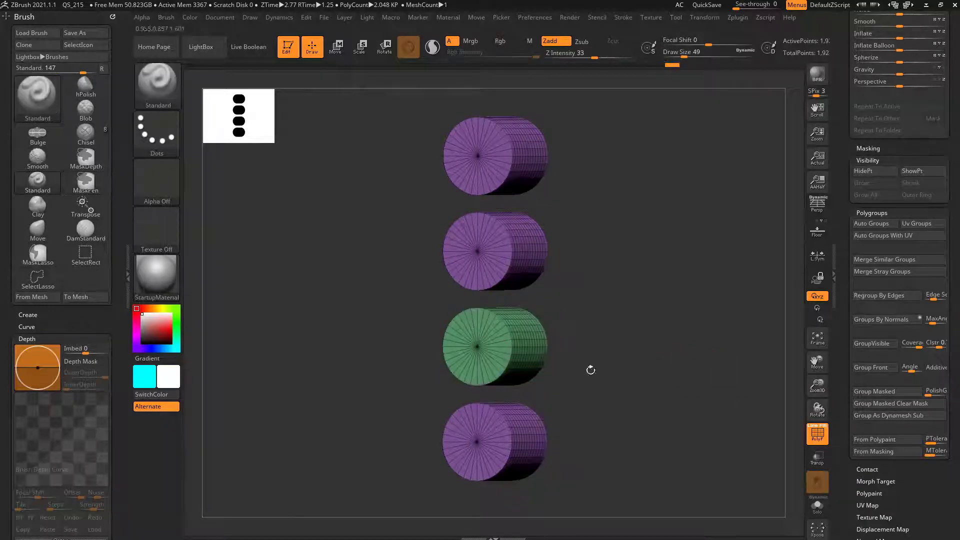
mouse_move(677, 369)
mouse_down()
mouse_move(664, 381)
mouse_move(683, 384)
mouse_up()
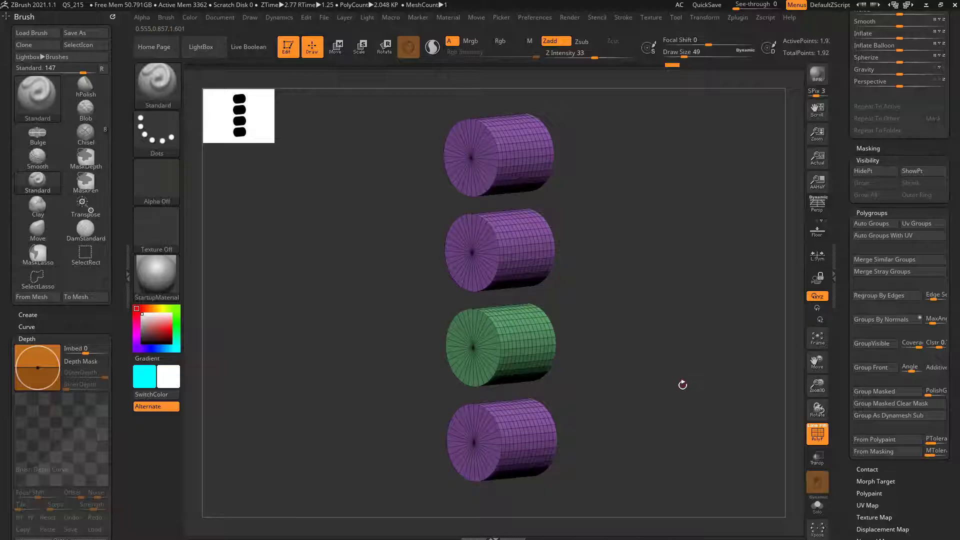
Isolate the green cylinder's polygroup, invert the visibility, and show the whole mesh again.
key(ctrl+shift)
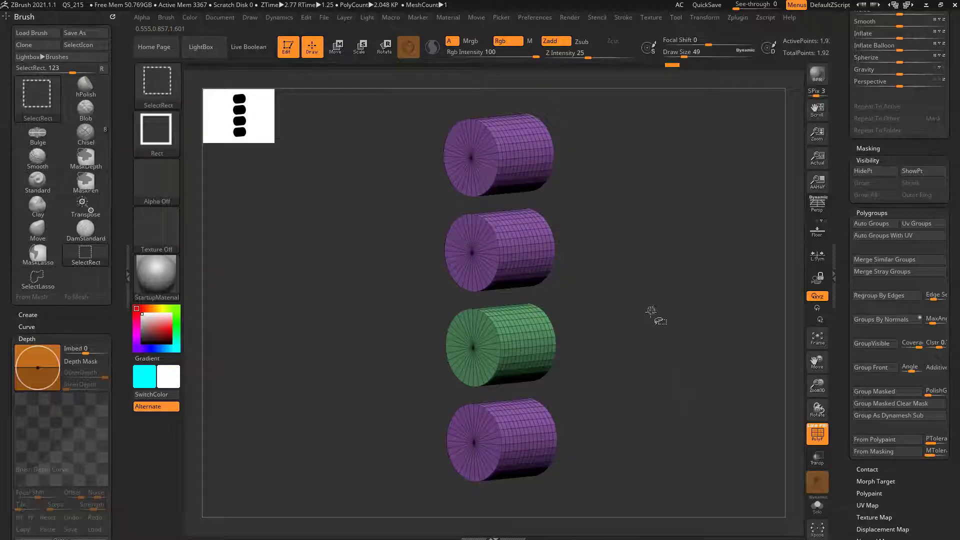
ctrl+shift+click(533, 341)
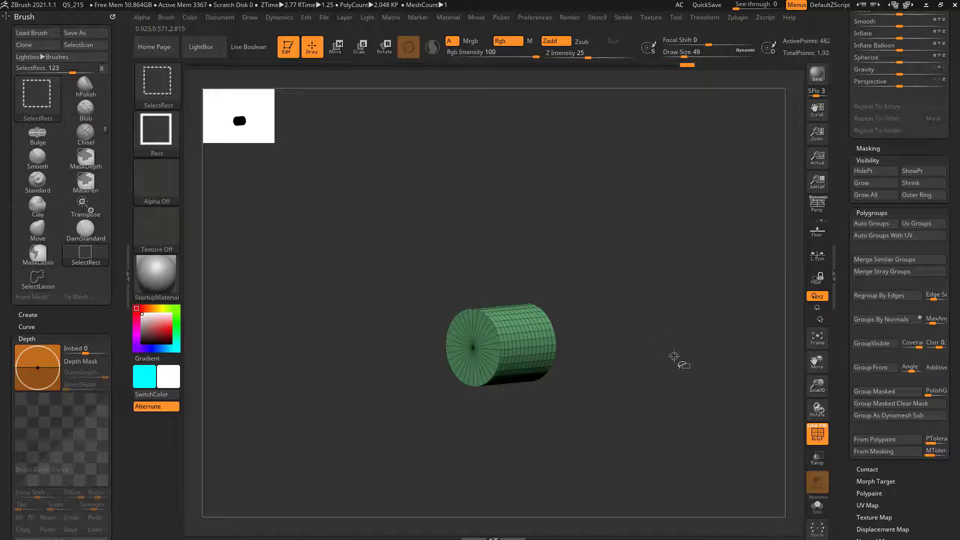
ctrl+shift+drag(677, 329, 710, 357)
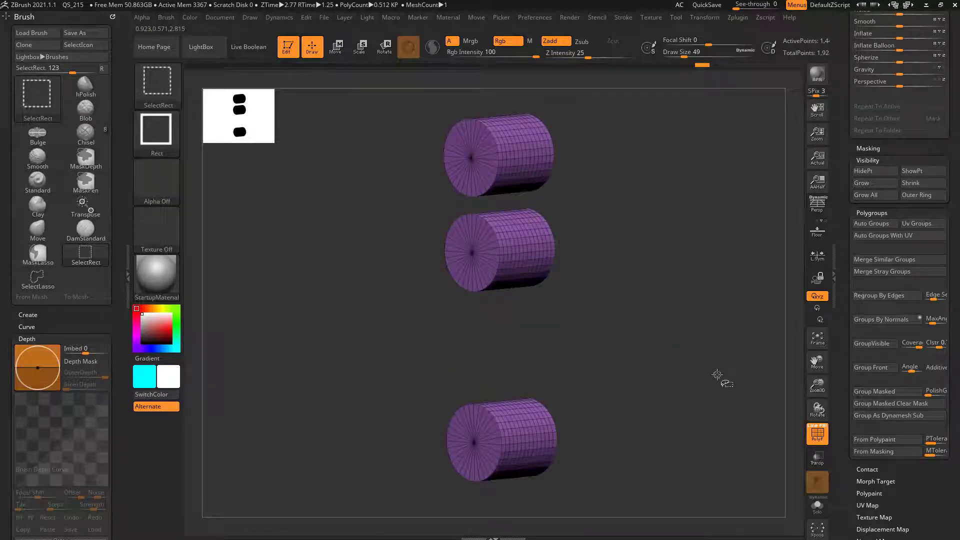
ctrl+shift+click(676, 324)
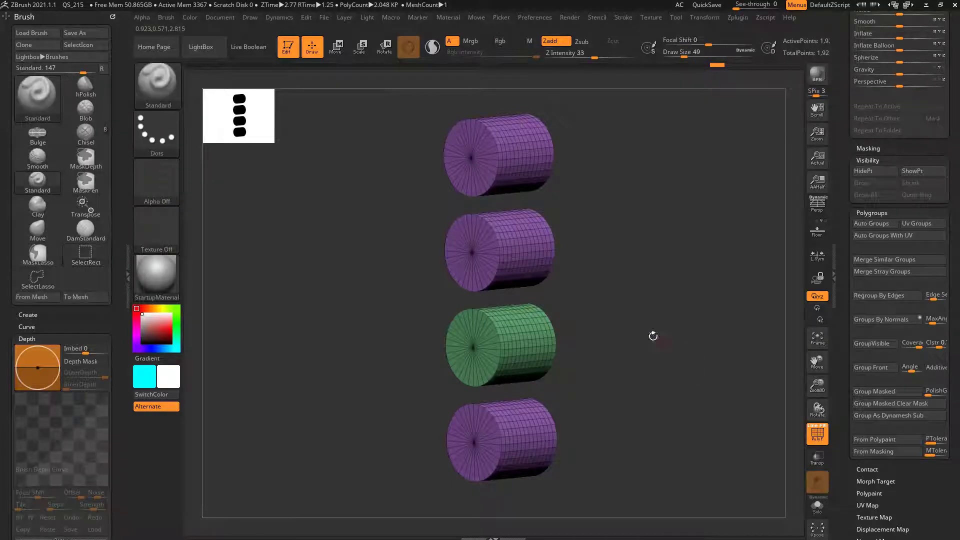
Isolate the three purple cylinders, apply Auto Groups to the visible mesh, and restore full visibility.
ctrl+shift+click(528, 245)
mouse_move(663, 300)
mouse_down()
mouse_move(720, 300)
mouse_move(662, 297)
mouse_up()
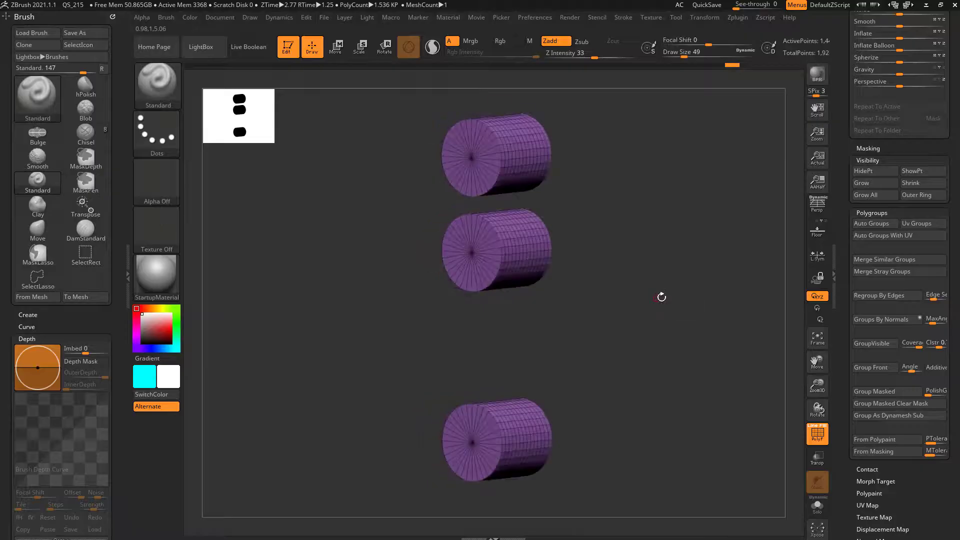
key(ctrl+shift)
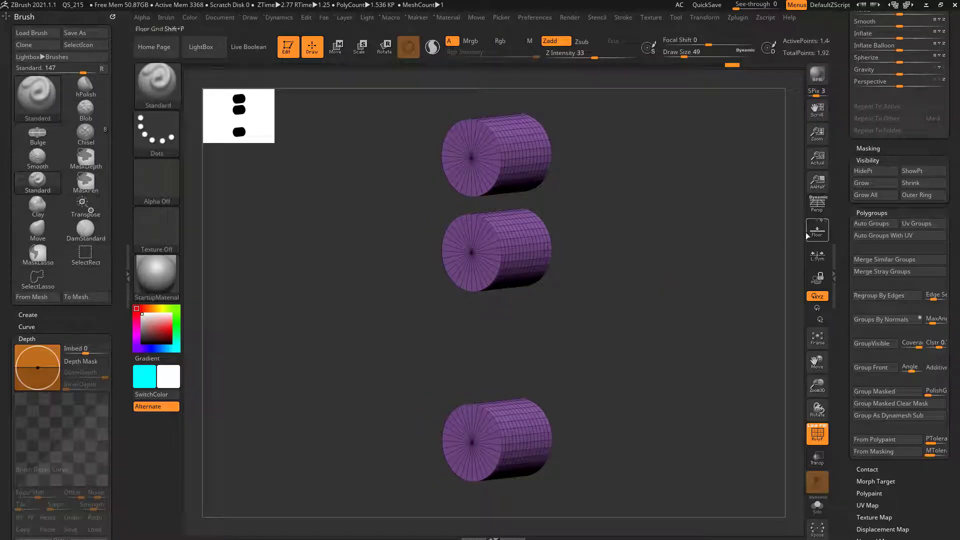
click(878, 226)
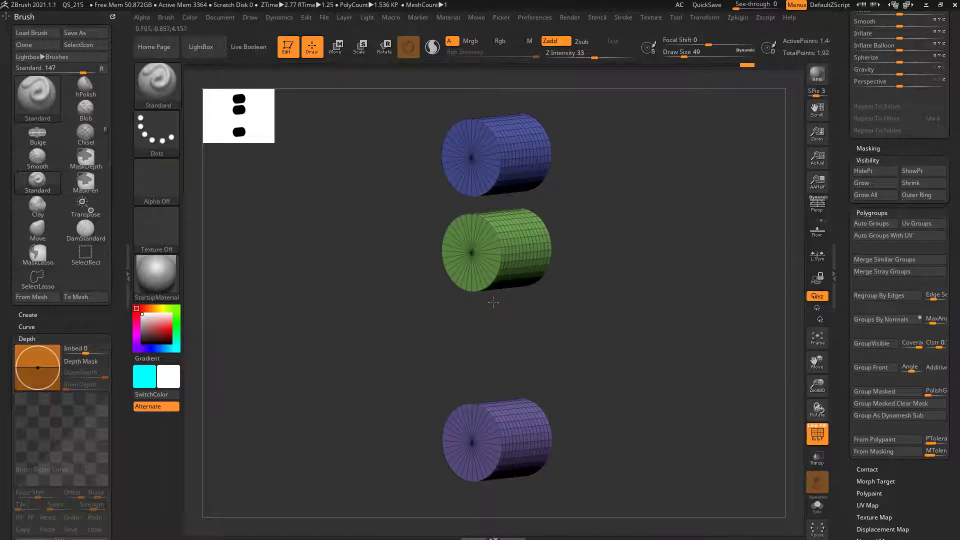
ctrl+shift+click(634, 224)
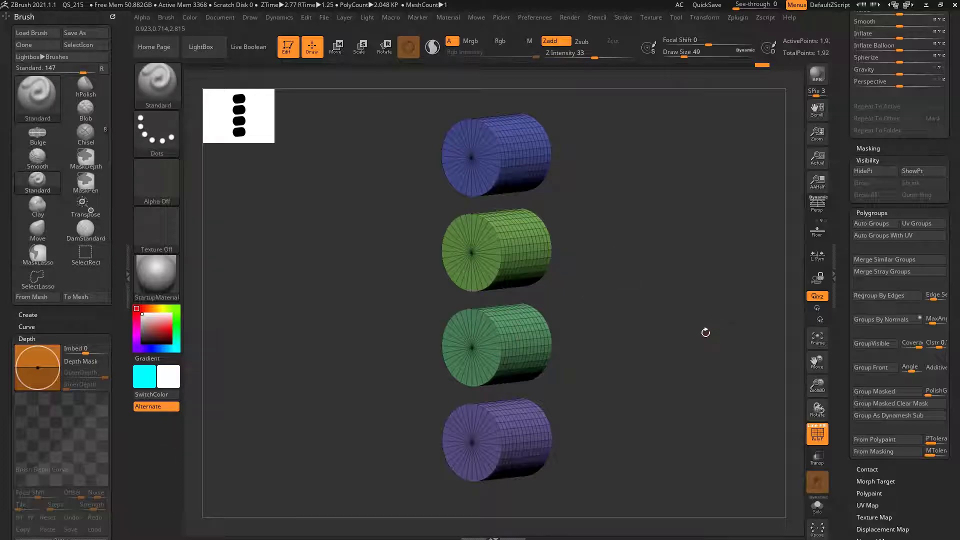
Isolate and hide the individual cylinder polygroups to check their separation, and restore full visibility.
ctrl+shift+click(525, 157)
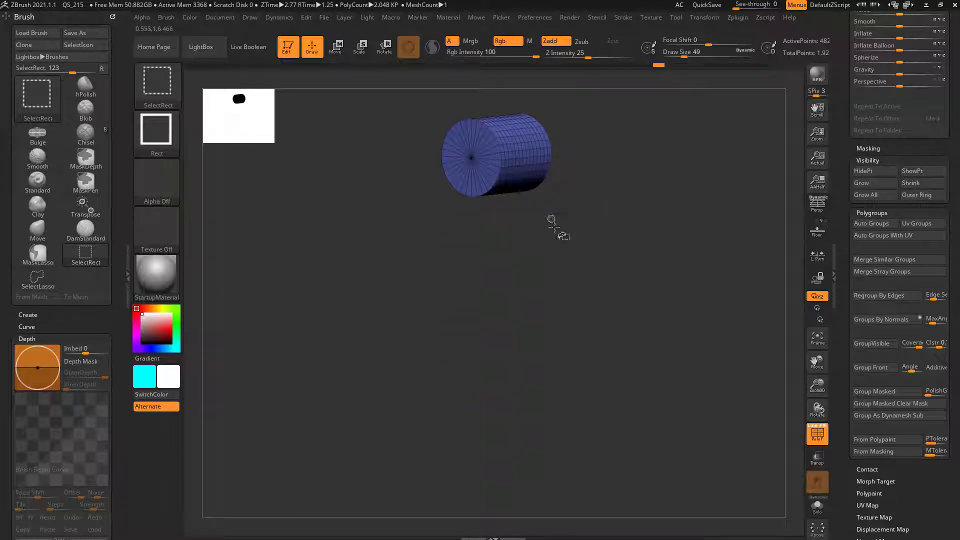
ctrl+shift+click(660, 180)
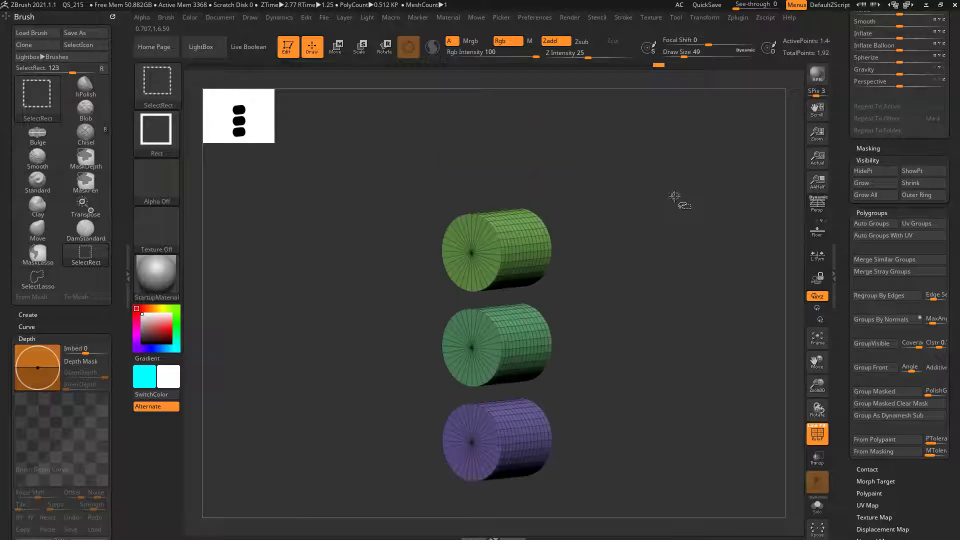
ctrl+alt+shift+click(550, 334)
ctrl+alt+shift+click(543, 425)
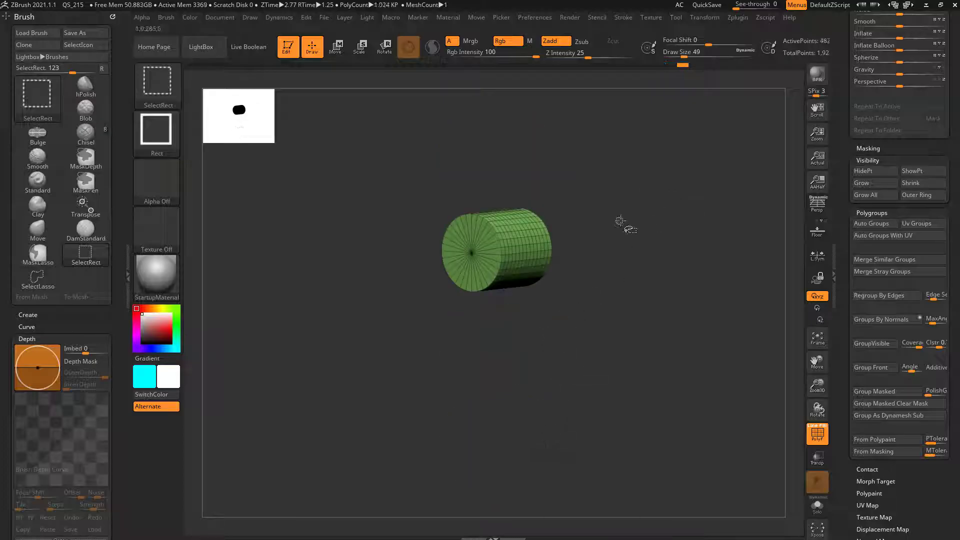
ctrl+shift+click(680, 280)
ctrl+alt+shift+click(537, 345)
ctrl+alt+shift+click(534, 427)
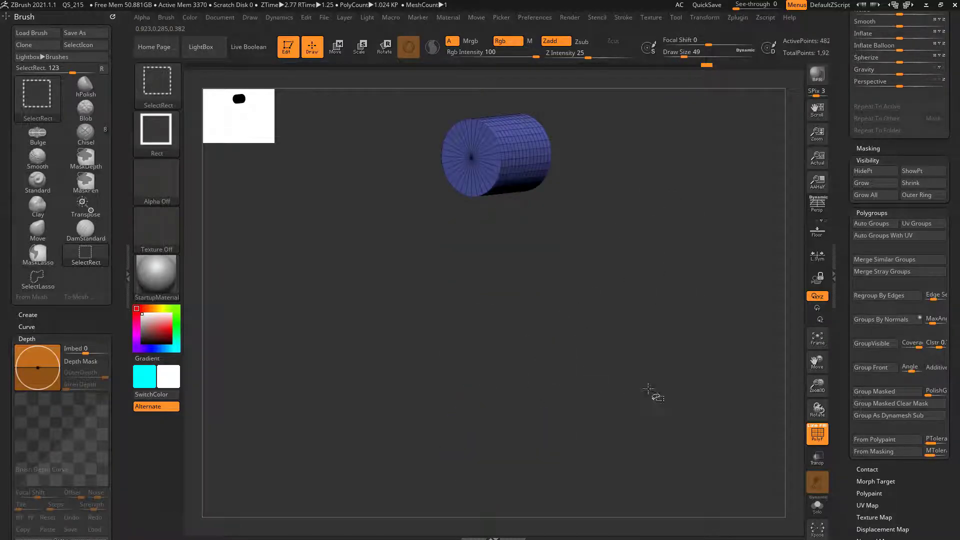
ctrl+shift+click(705, 240)
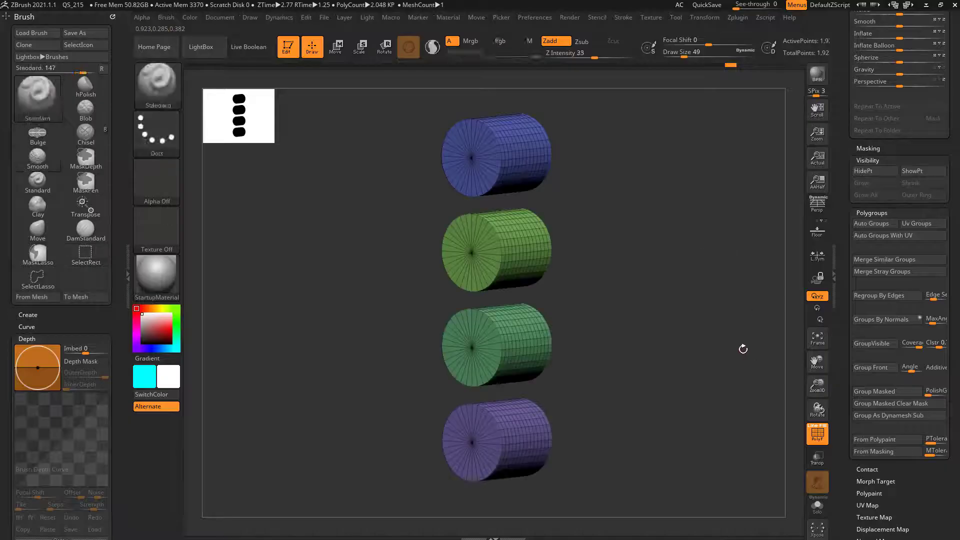